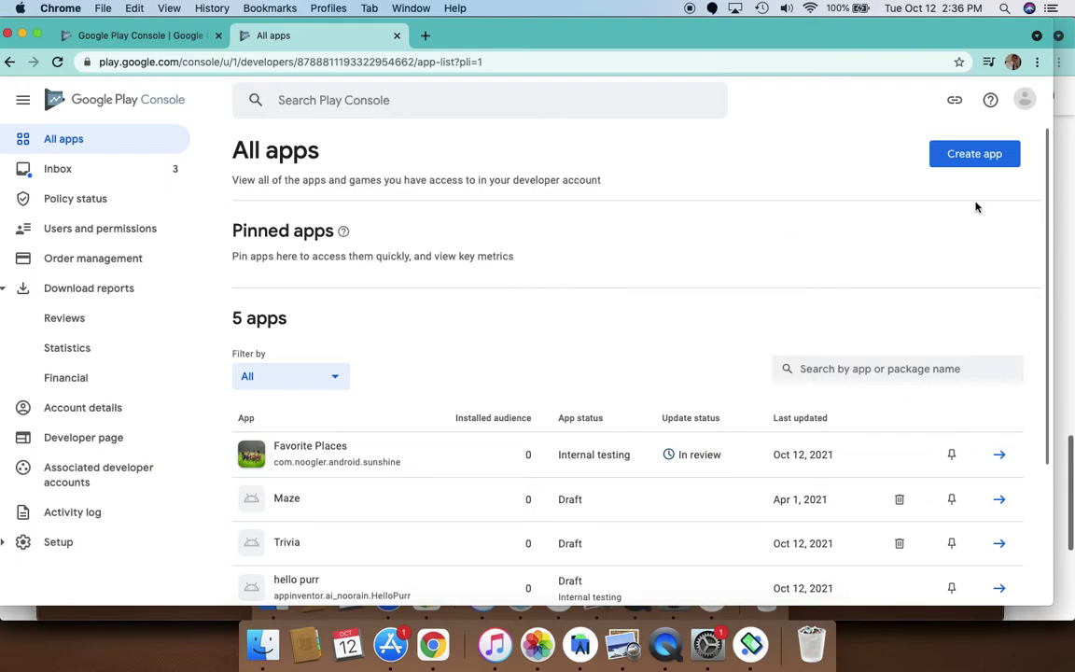
Begin a new app from the All apps page using Create app
click(974, 155)
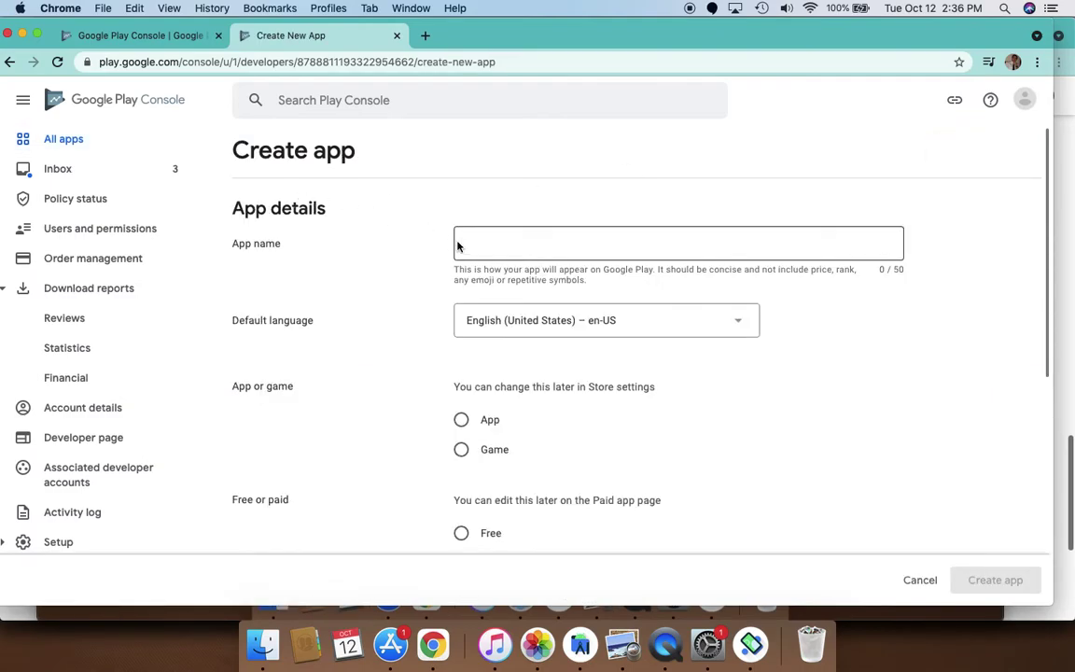
Enter 'Trivia' as the app name
click(463, 243)
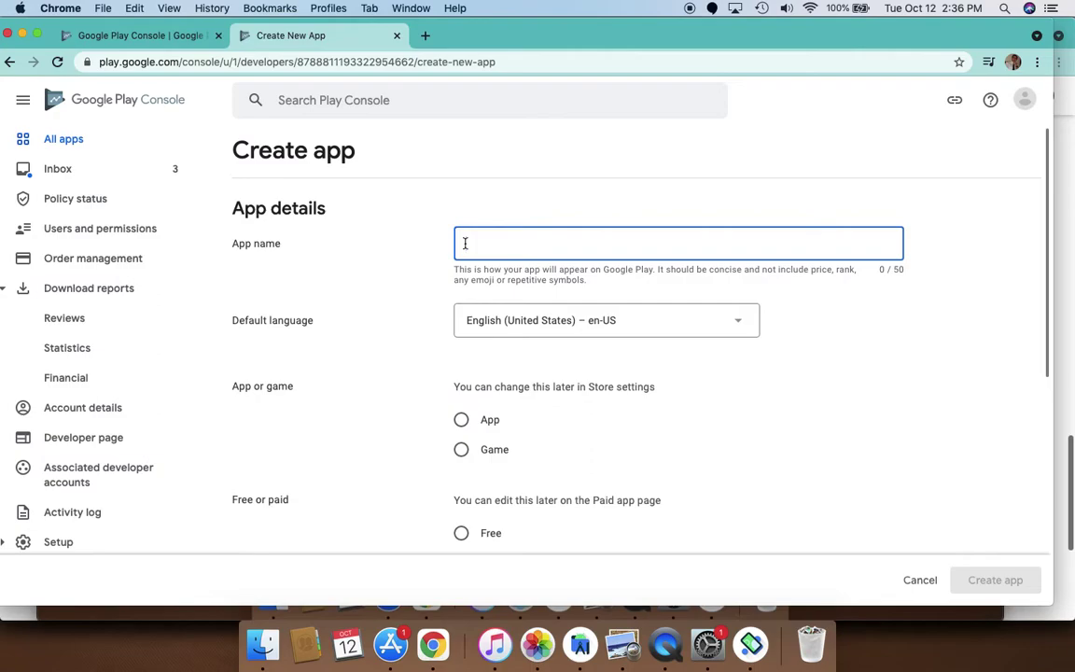
text(trivia)
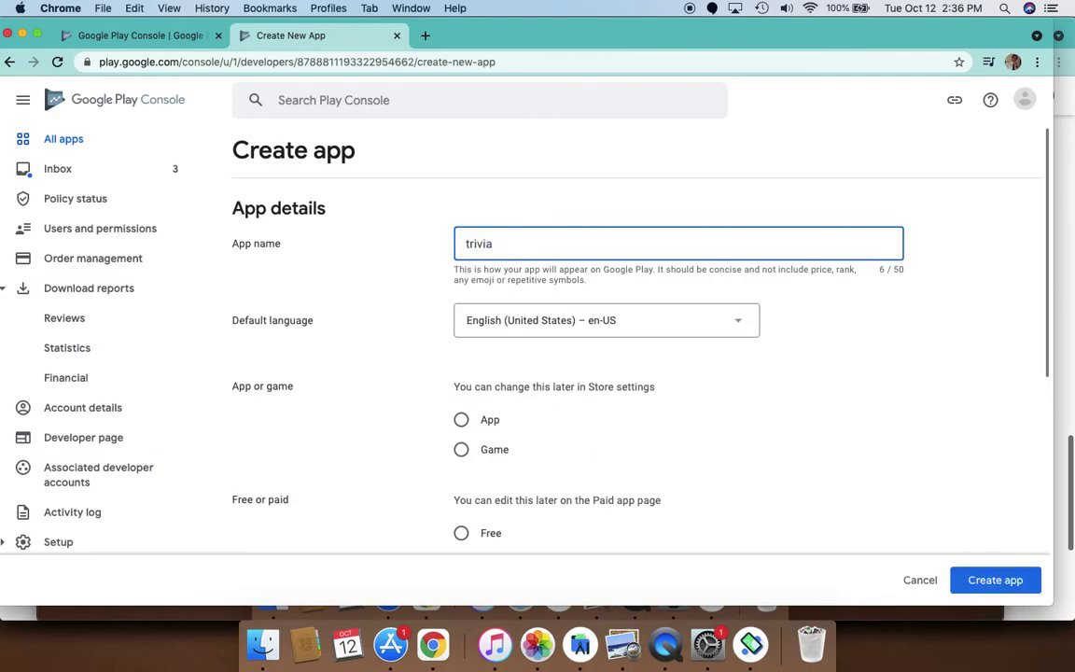
key(BackSpace)
text(T)
Make it a free App, accept both declarations, and create it
right_click(459, 421)
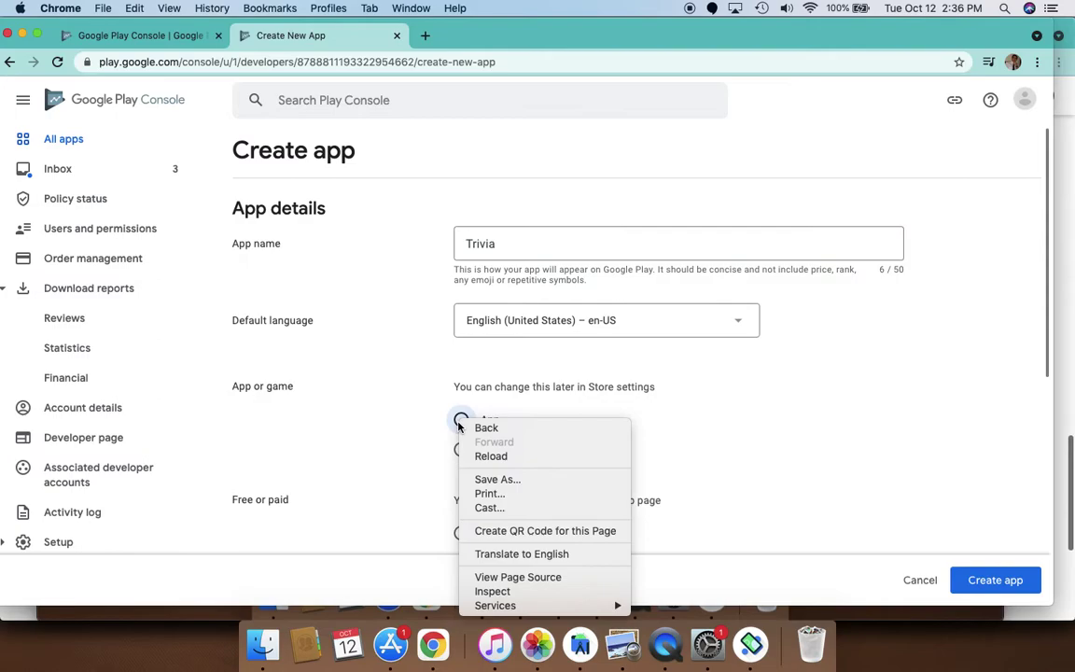
click(496, 408)
click(461, 419)
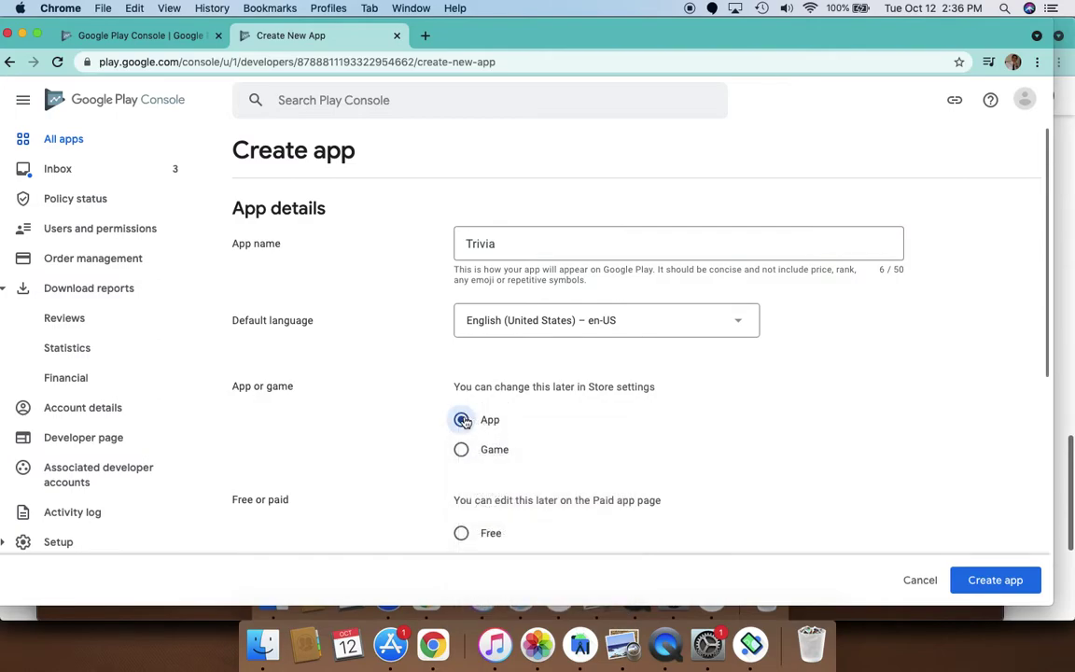
scroll(470, 466, down, 3)
click(461, 383)
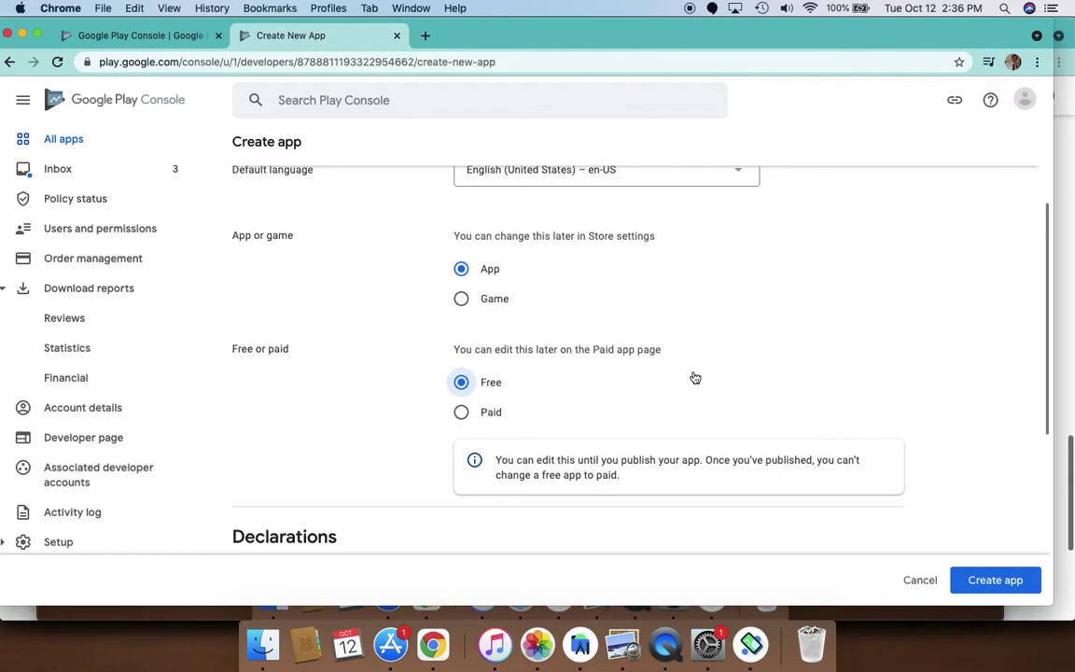
scroll(695, 378, down, 5)
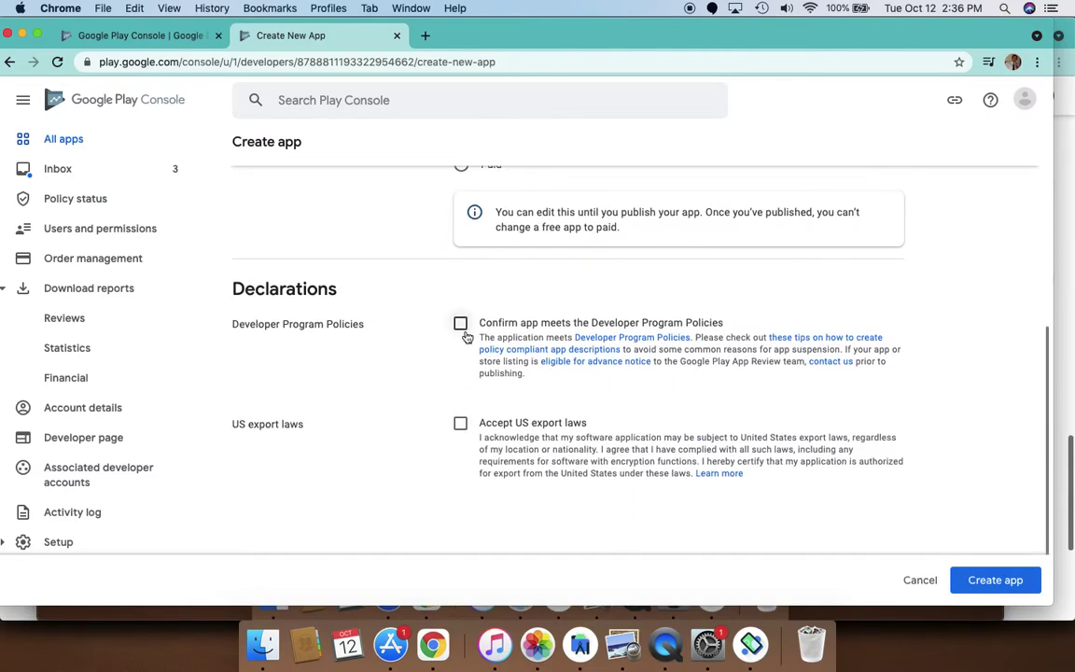
click(461, 324)
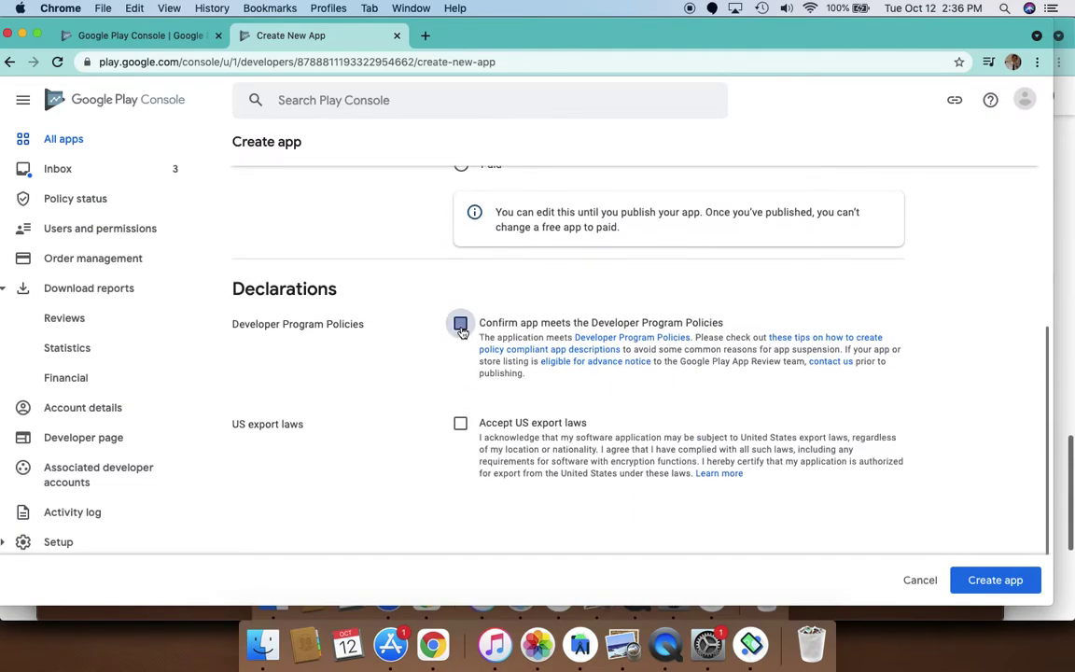
click(462, 426)
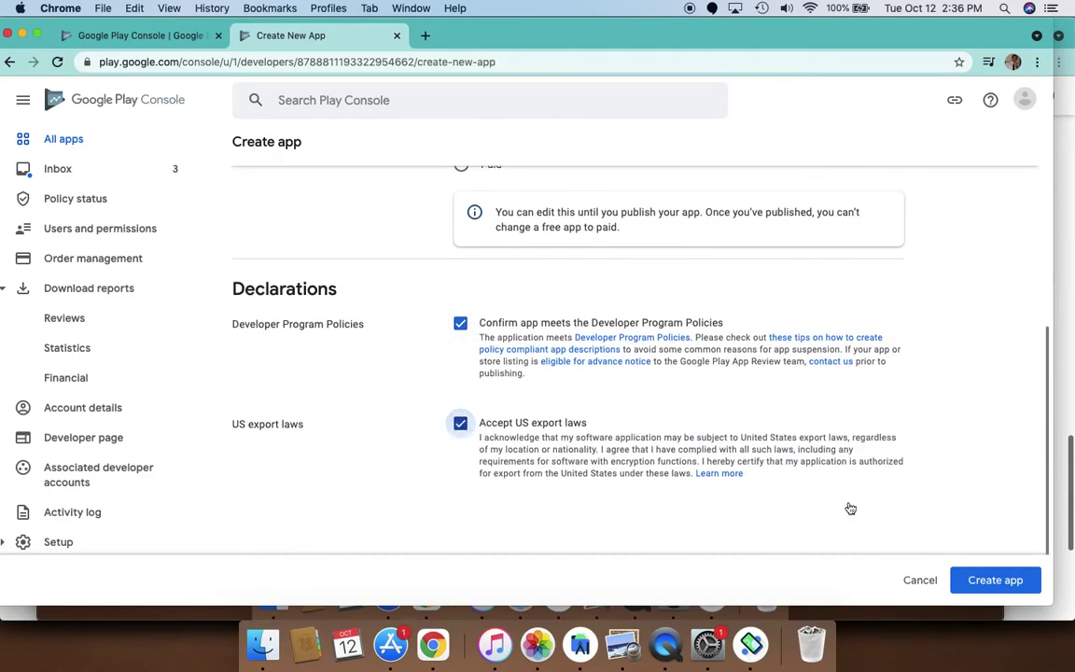
click(1008, 589)
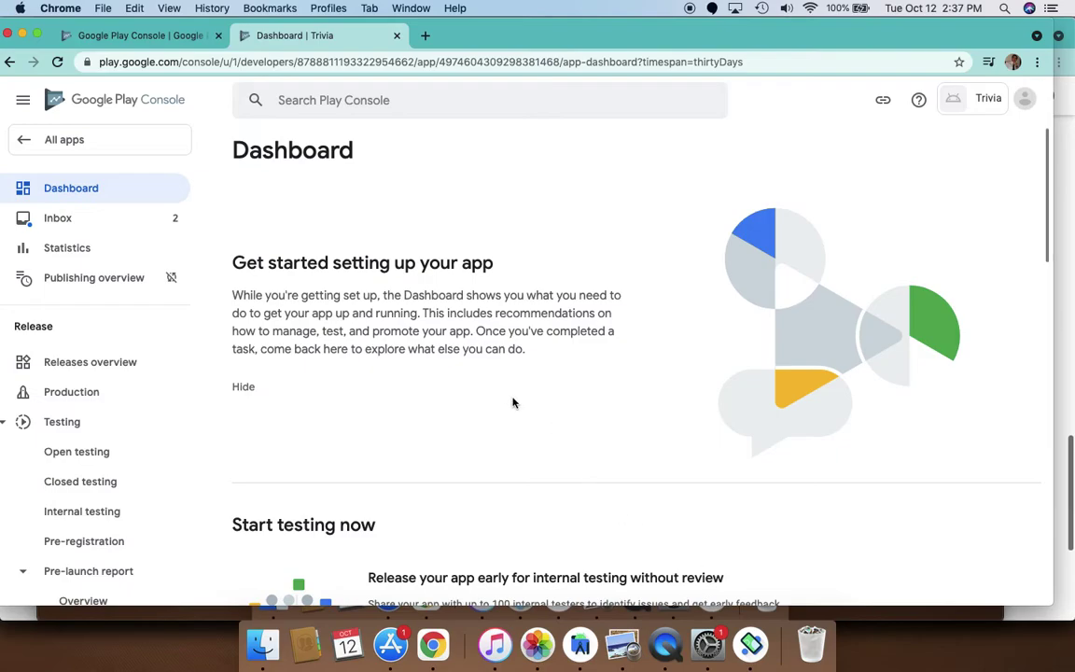
Scroll down the Trivia dashboard through Start testing now and Set up your app
scroll(513, 402, down, 1)
scroll(512, 402, down, 2)
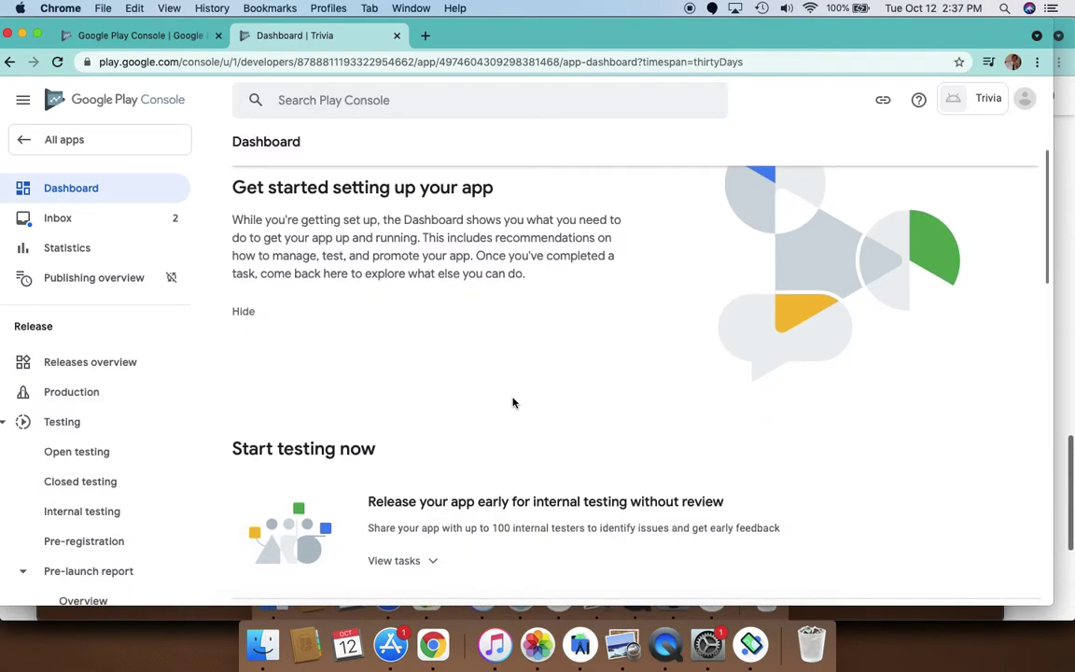
scroll(512, 403, down, 4)
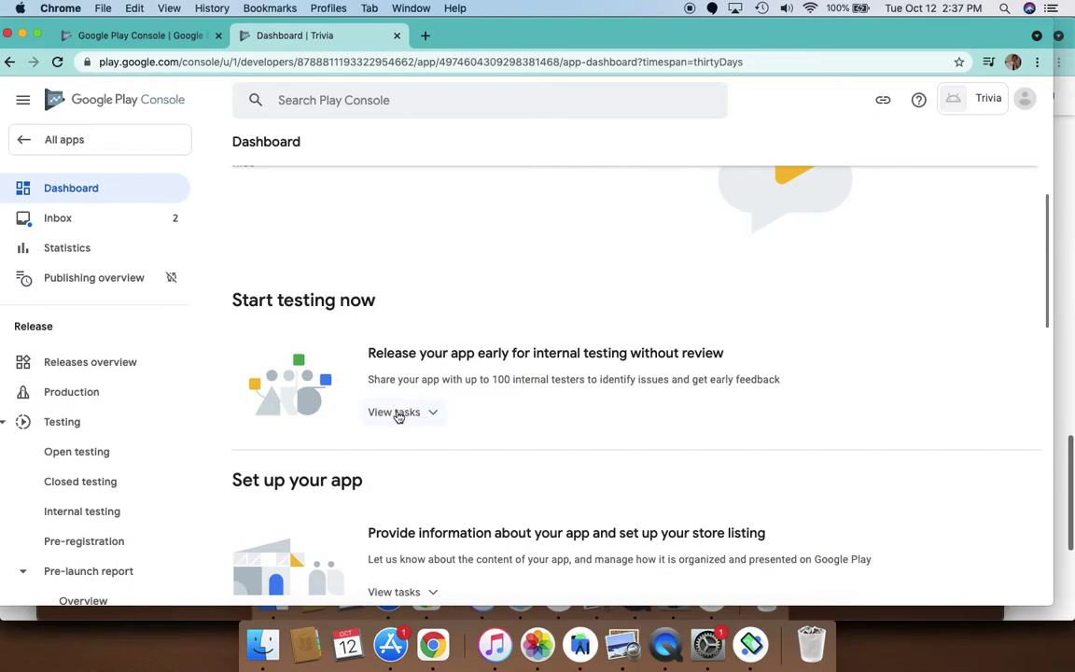
scroll(399, 415, down, 2)
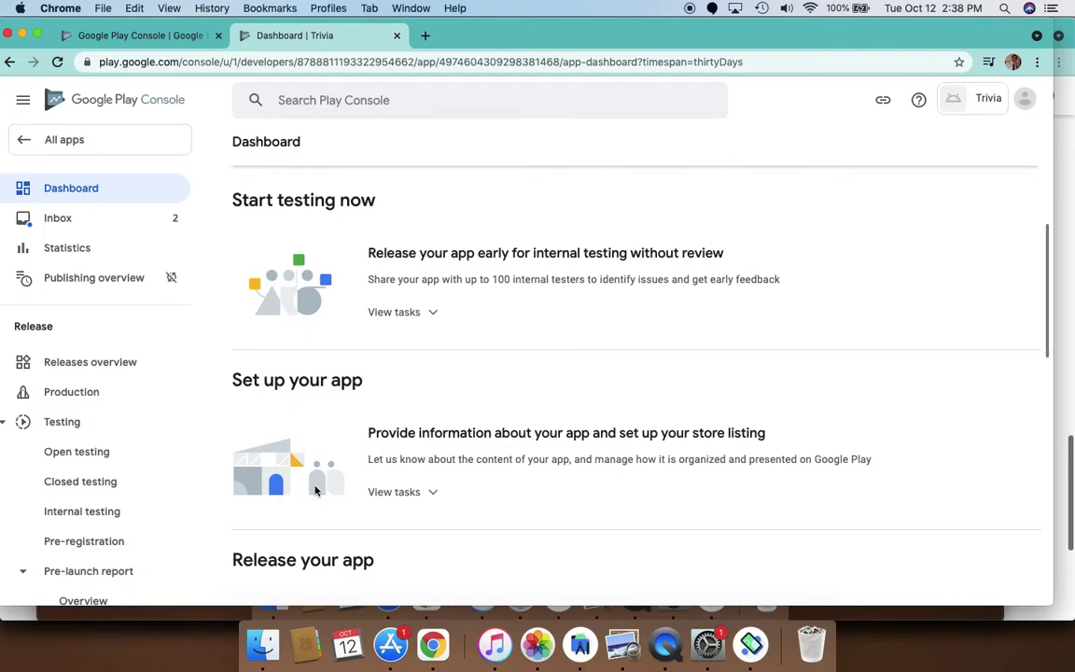
scroll(369, 422, down, 2)
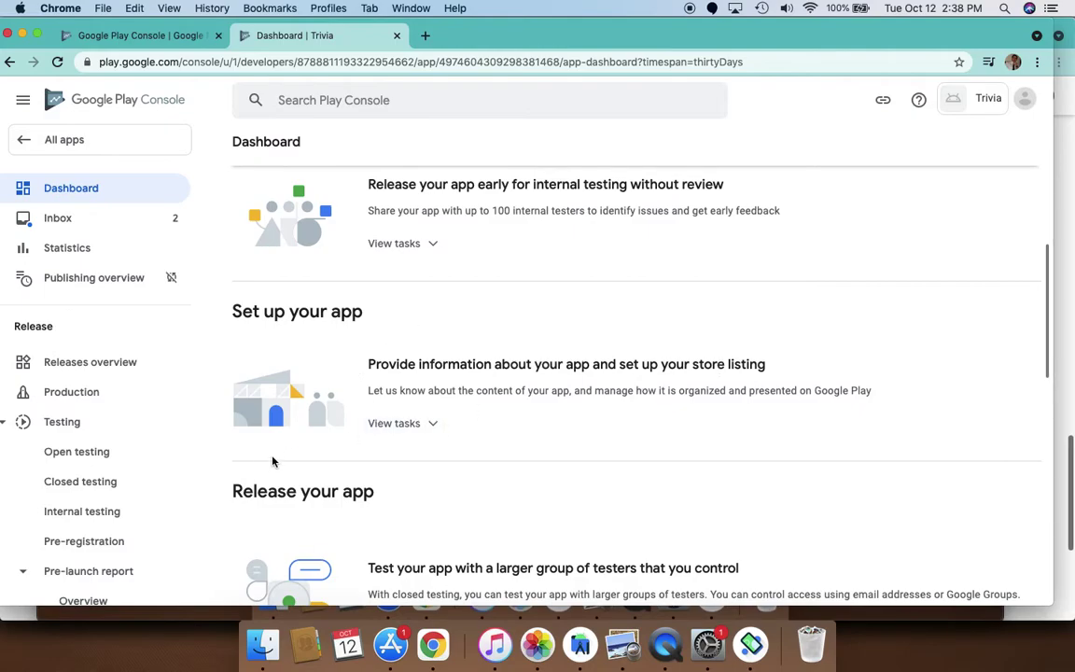
Expand the pre-registration and Publish your app on Google Play task lists
scroll(569, 401, down, 4)
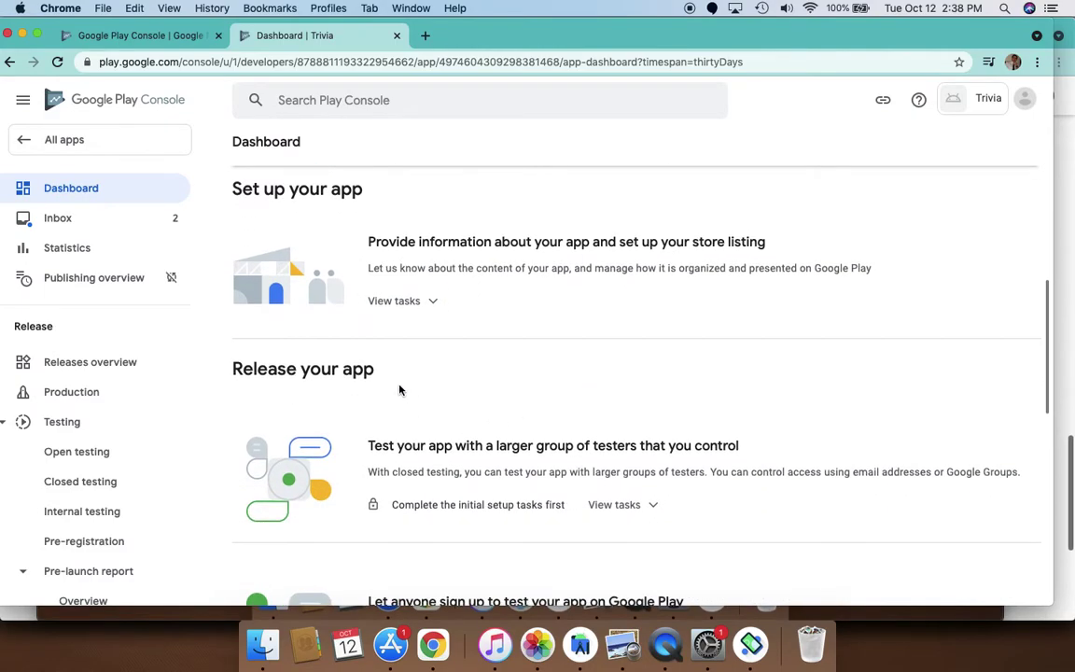
scroll(489, 449, down, 10)
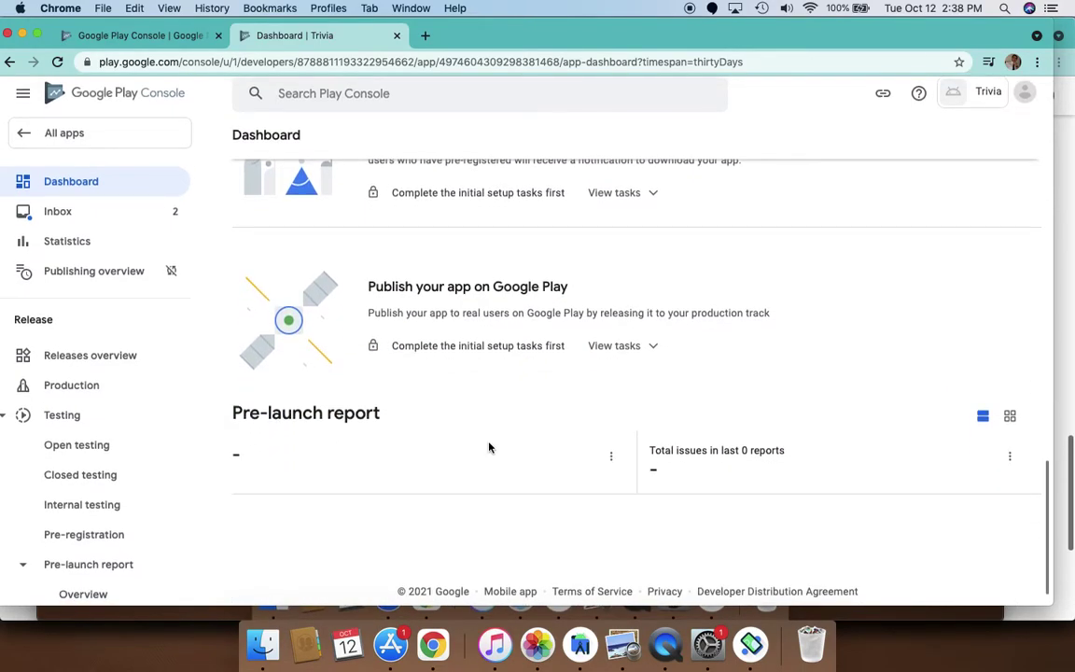
scroll(489, 448, up, 3)
drag(367, 450, 590, 451)
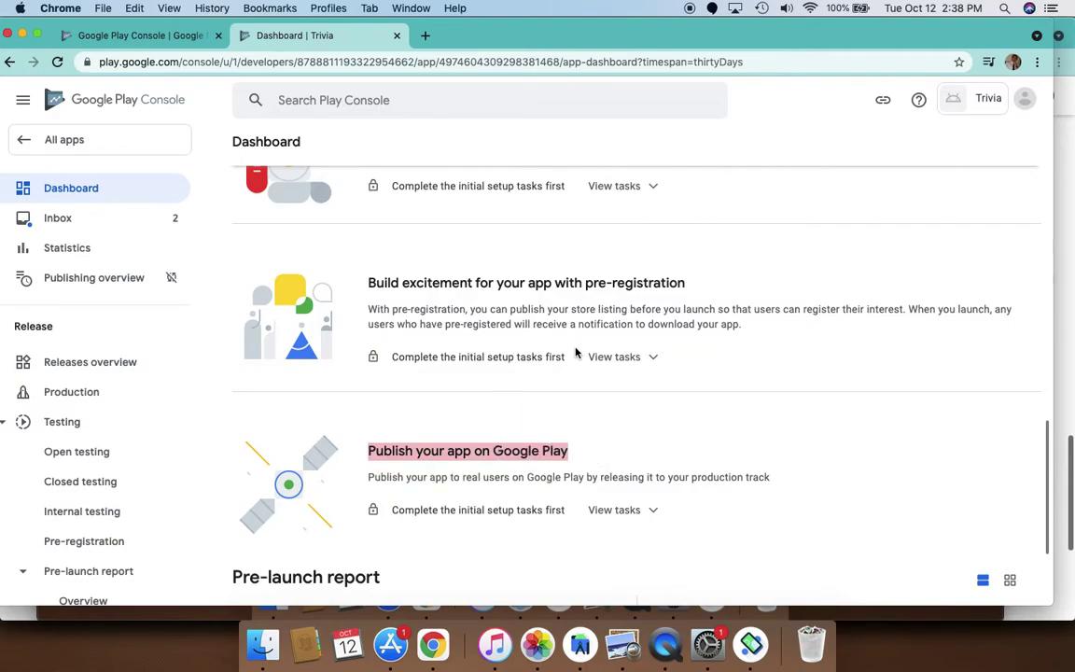
click(649, 367)
scroll(617, 449, down, 2)
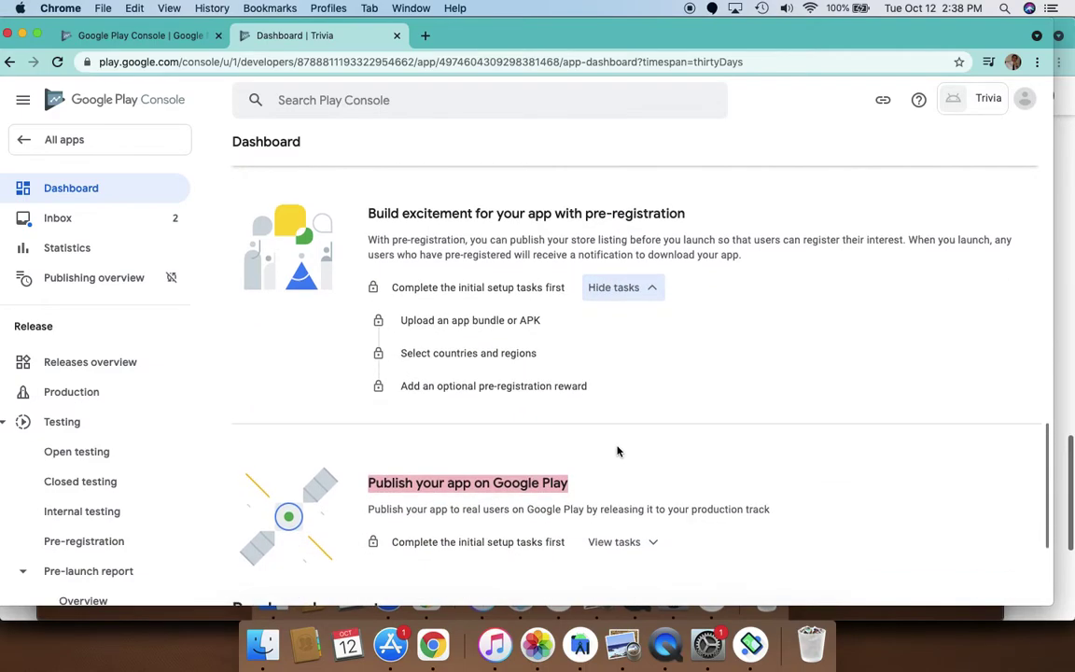
click(616, 537)
Show the internal testing setup tasks under Start testing now
scroll(618, 439, down, 2)
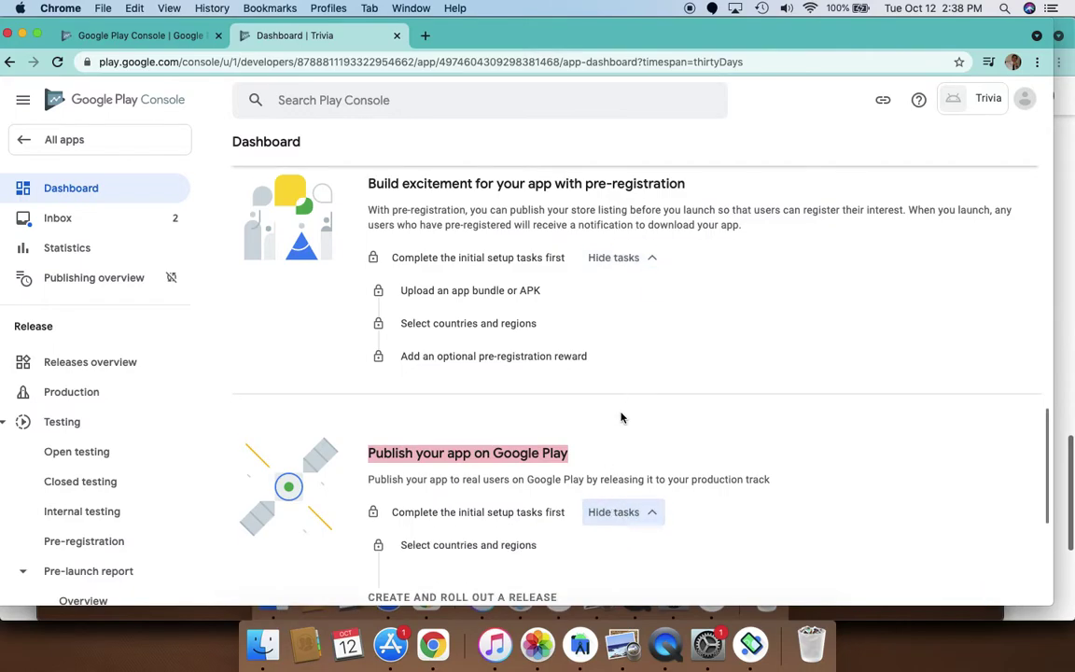
scroll(621, 418, up, 15)
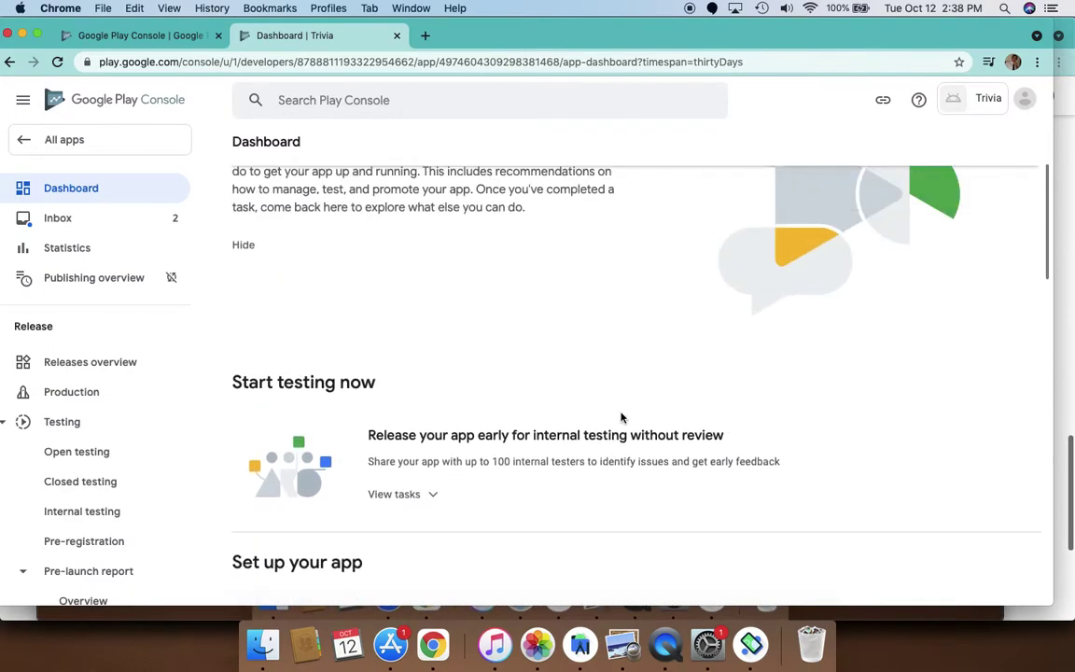
scroll(475, 466, down, 7)
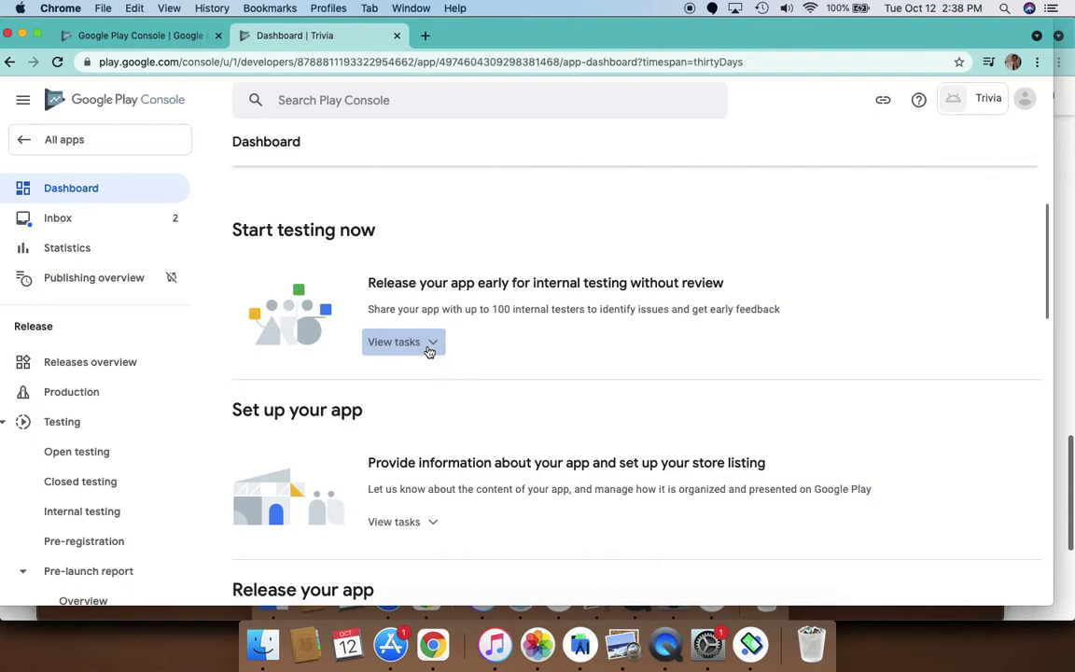
click(428, 345)
click(435, 374)
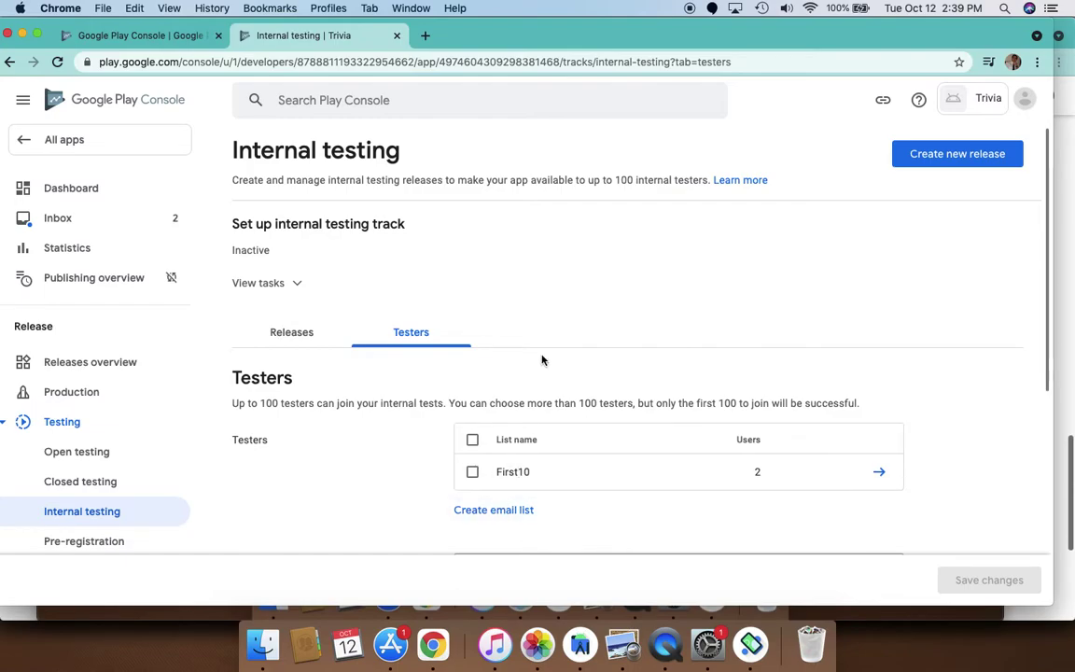
scroll(542, 360, down, 5)
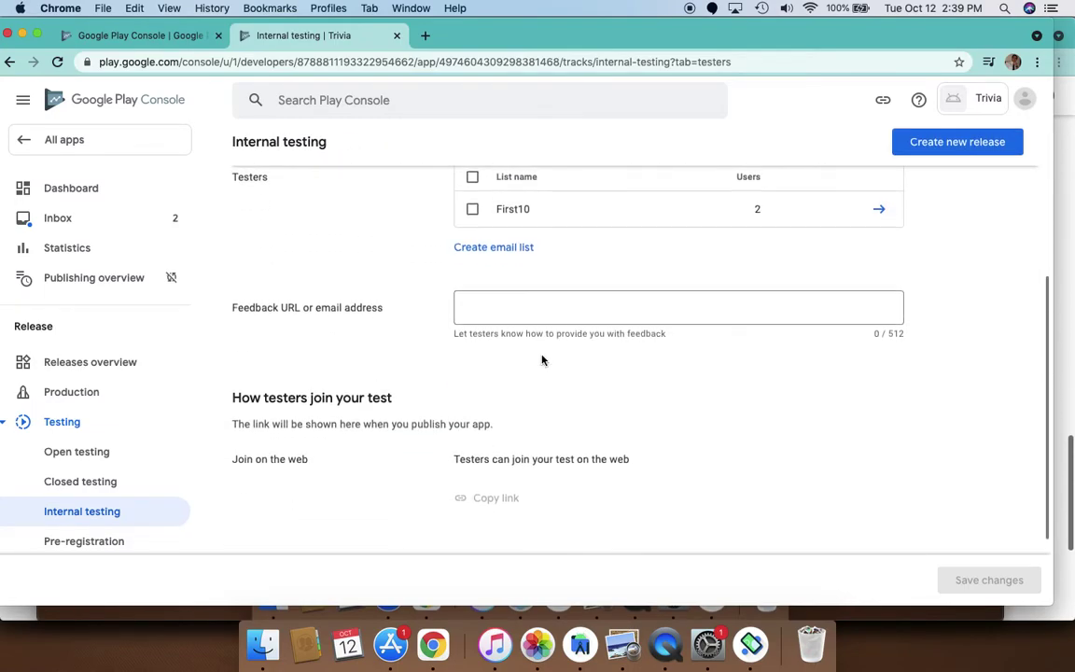
scroll(542, 360, up, 8)
click(284, 312)
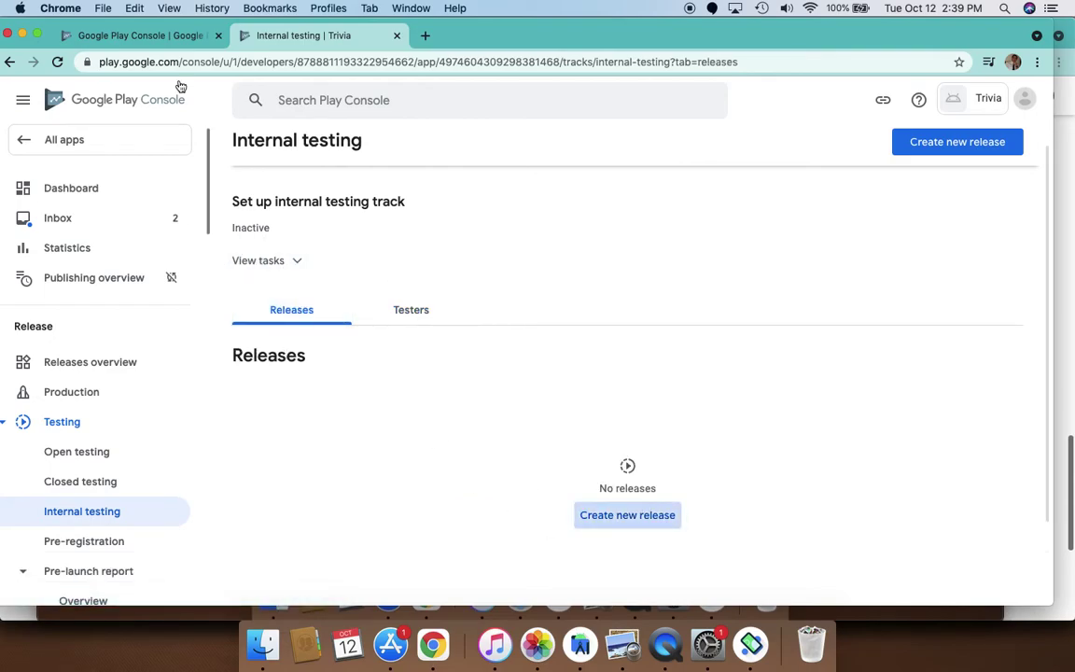
click(9, 61)
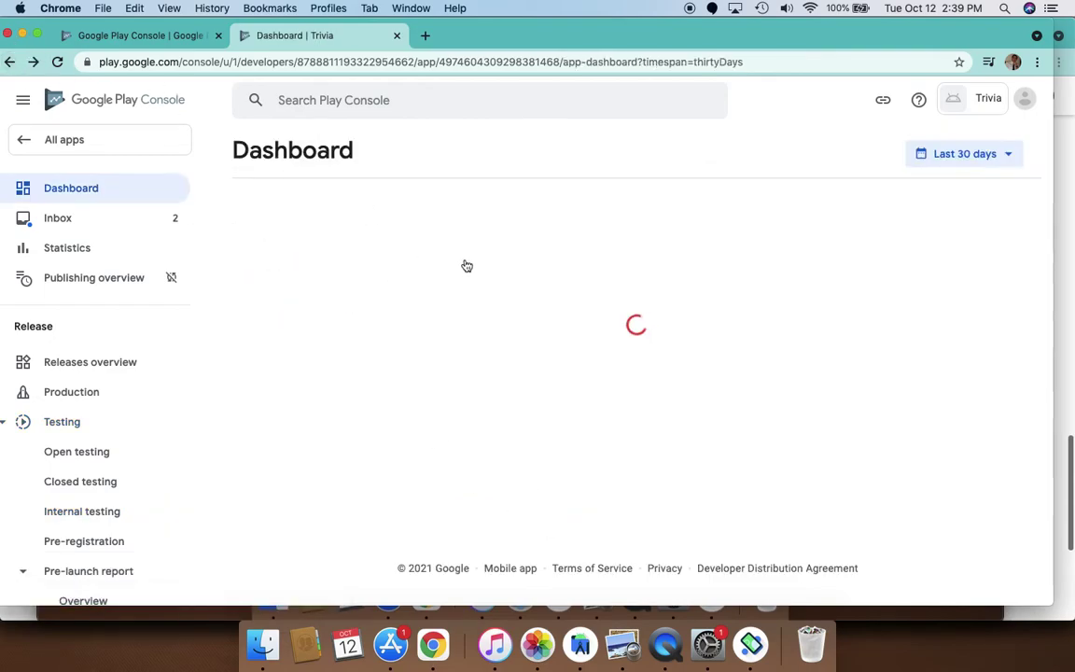
Expand Set up your app to list App access, Ads, Content rating and store listing tasks
scroll(495, 344, down, 2)
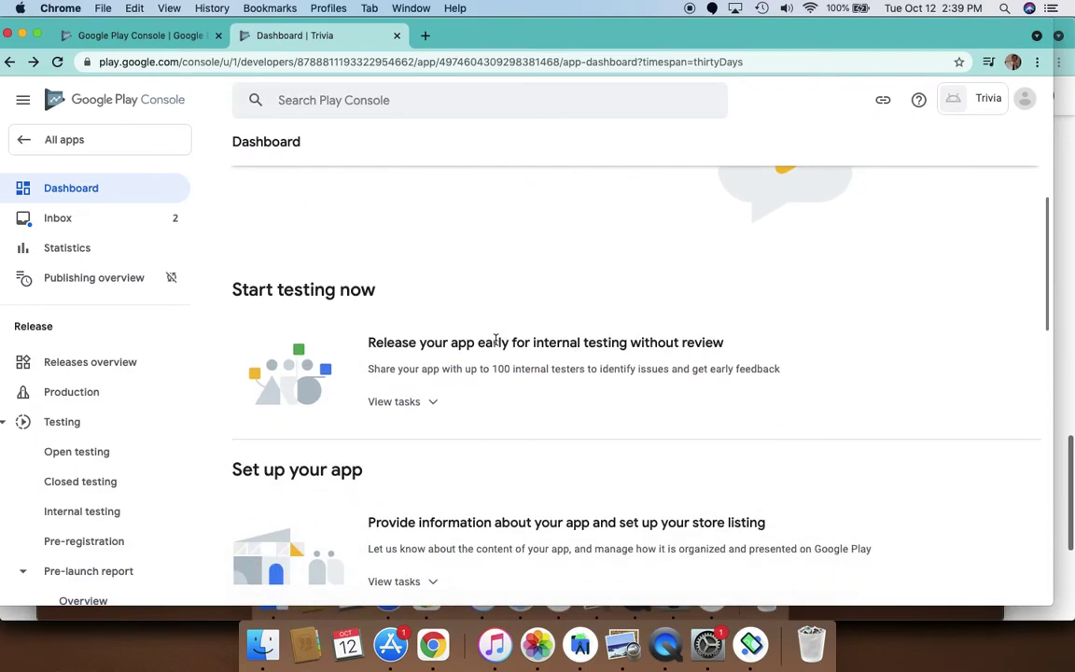
scroll(495, 341, down, 3)
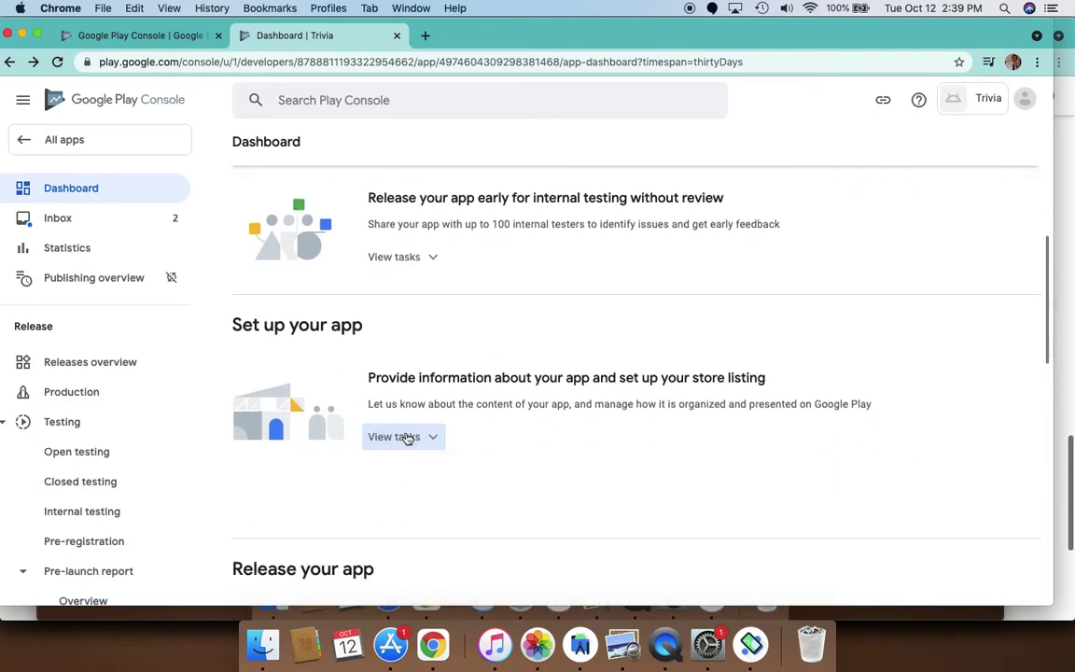
click(408, 438)
scroll(522, 450, down, 1)
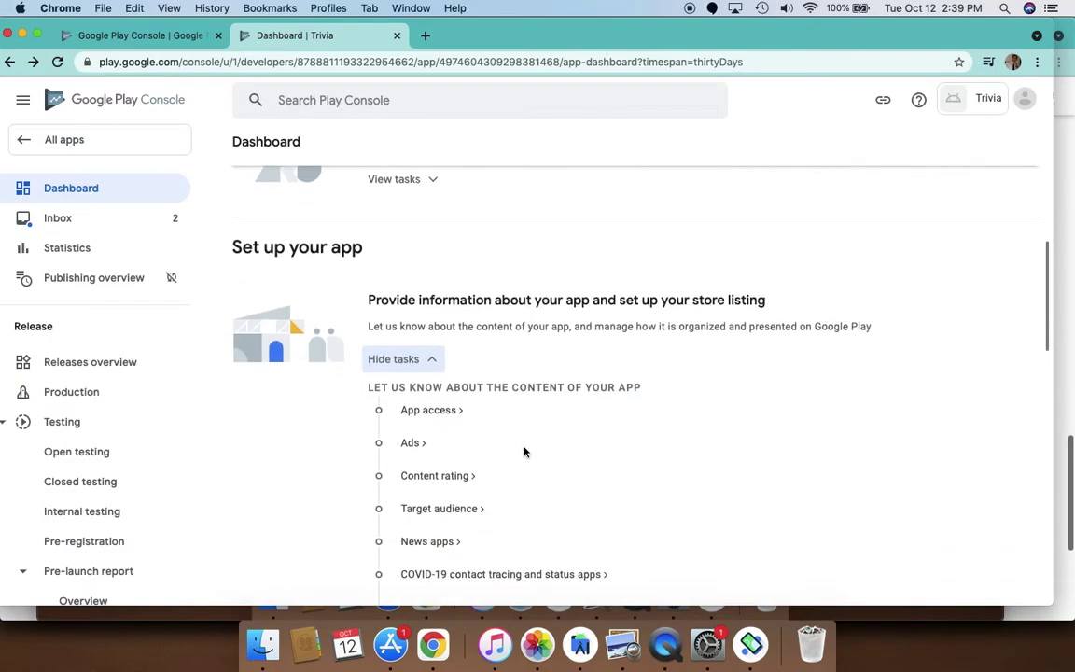
scroll(524, 451, down, 4)
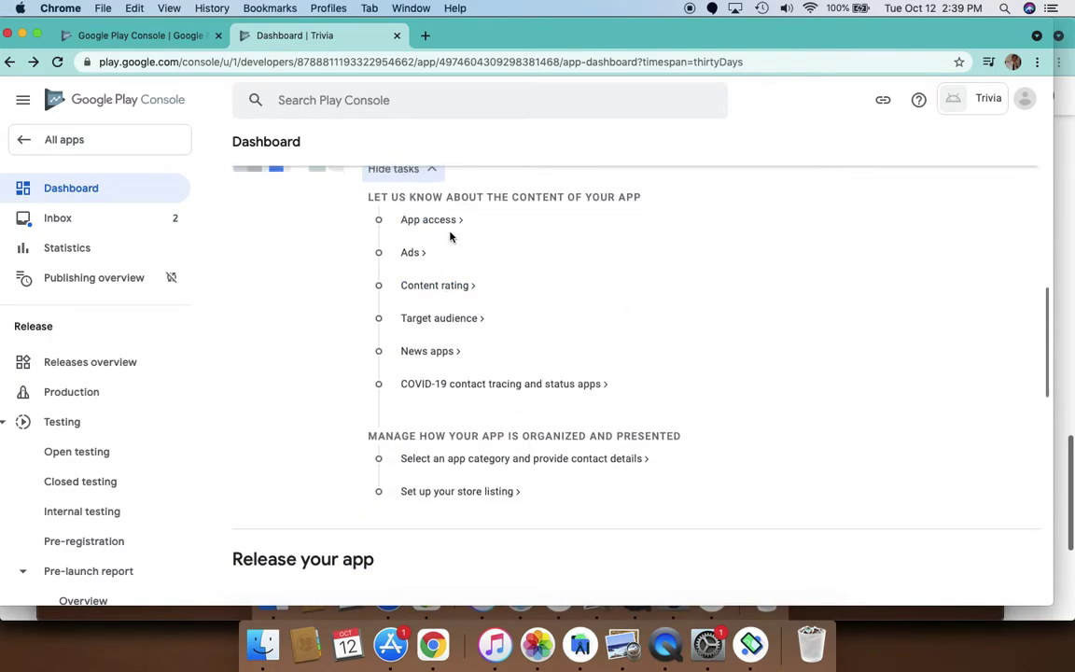
scroll(467, 240, up, 1)
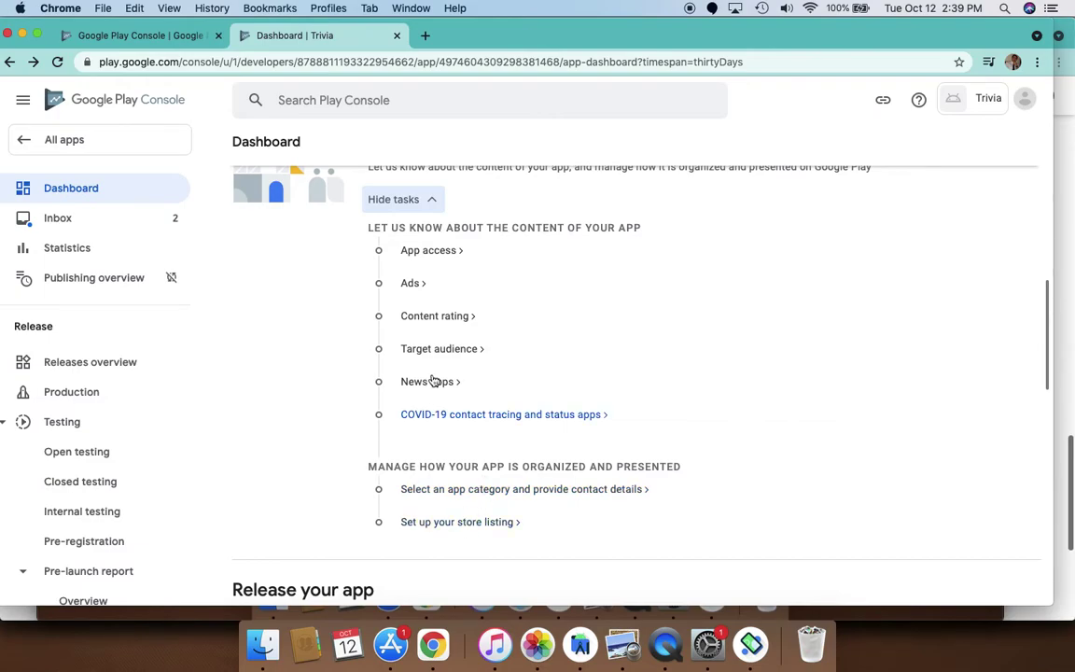
Set App access to 'All functionality is available without special access', save, and return to the dashboard
click(435, 249)
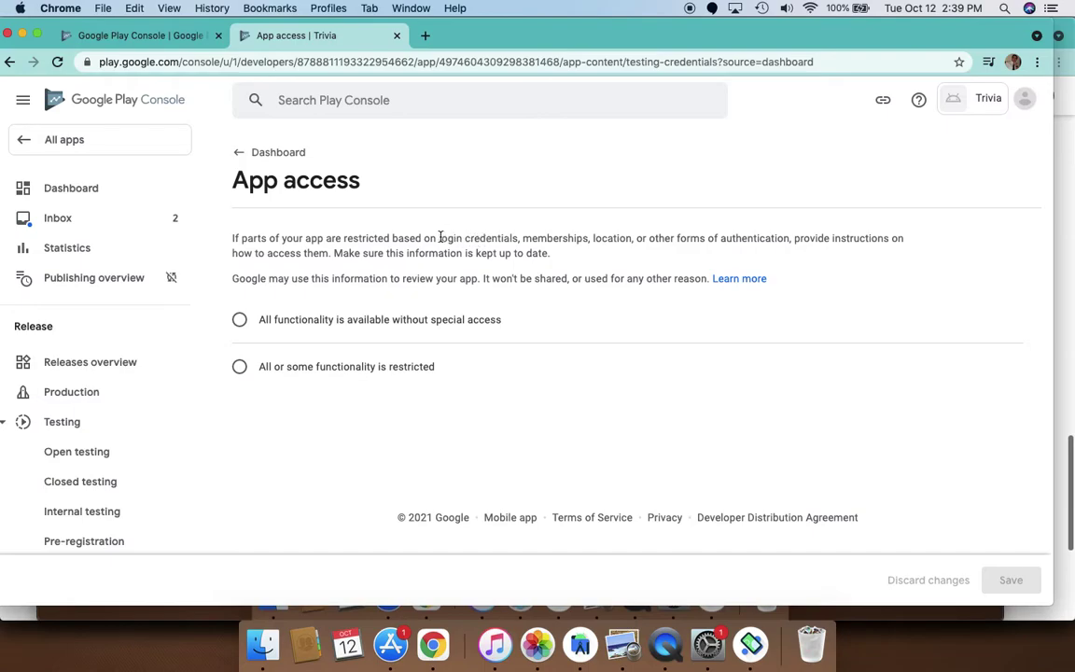
drag(437, 240, 519, 241)
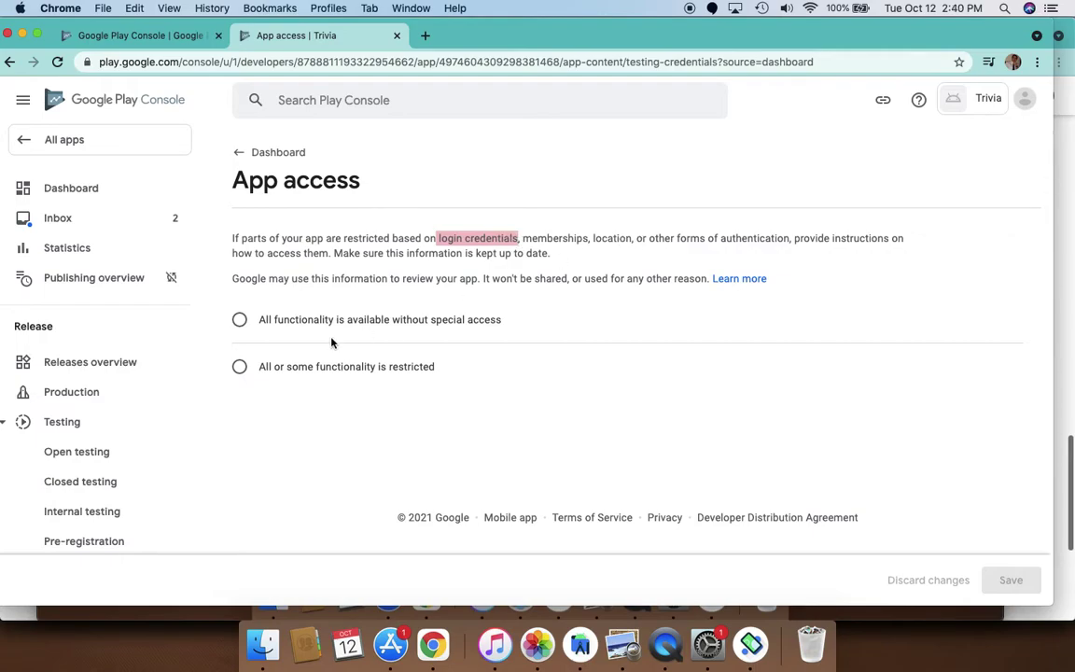
click(370, 322)
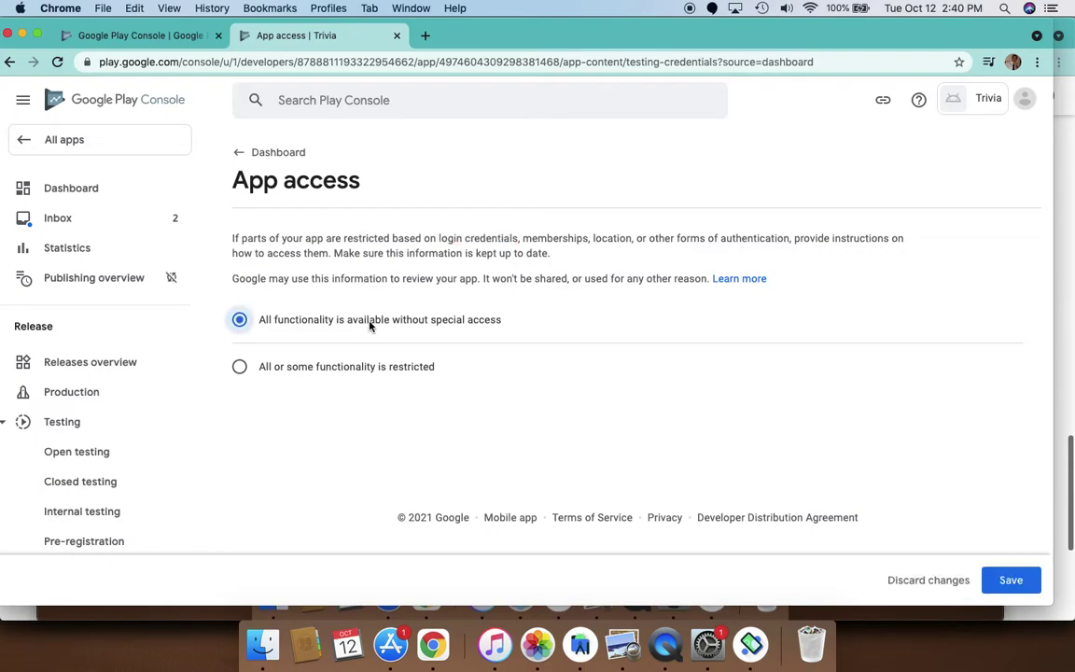
click(1011, 582)
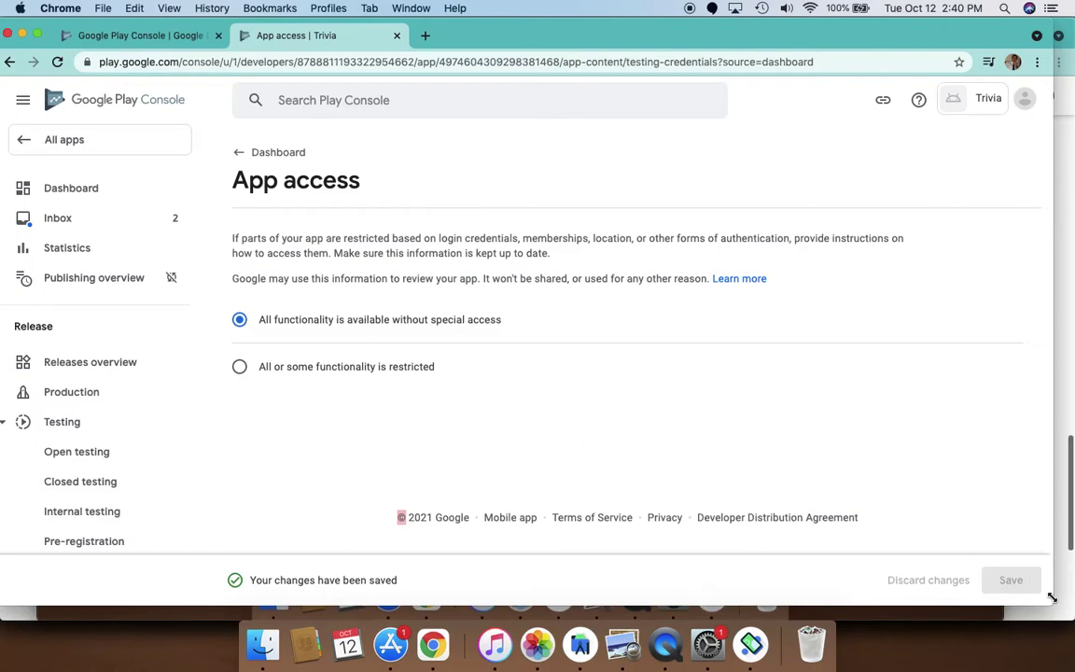
click(271, 152)
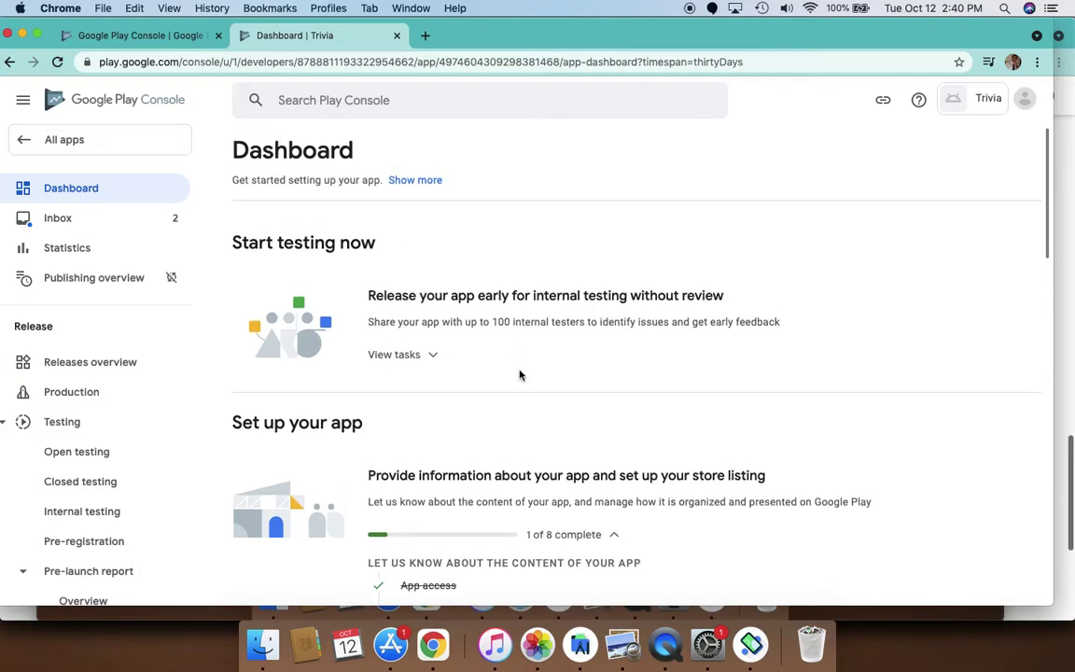
scroll(582, 403, down, 5)
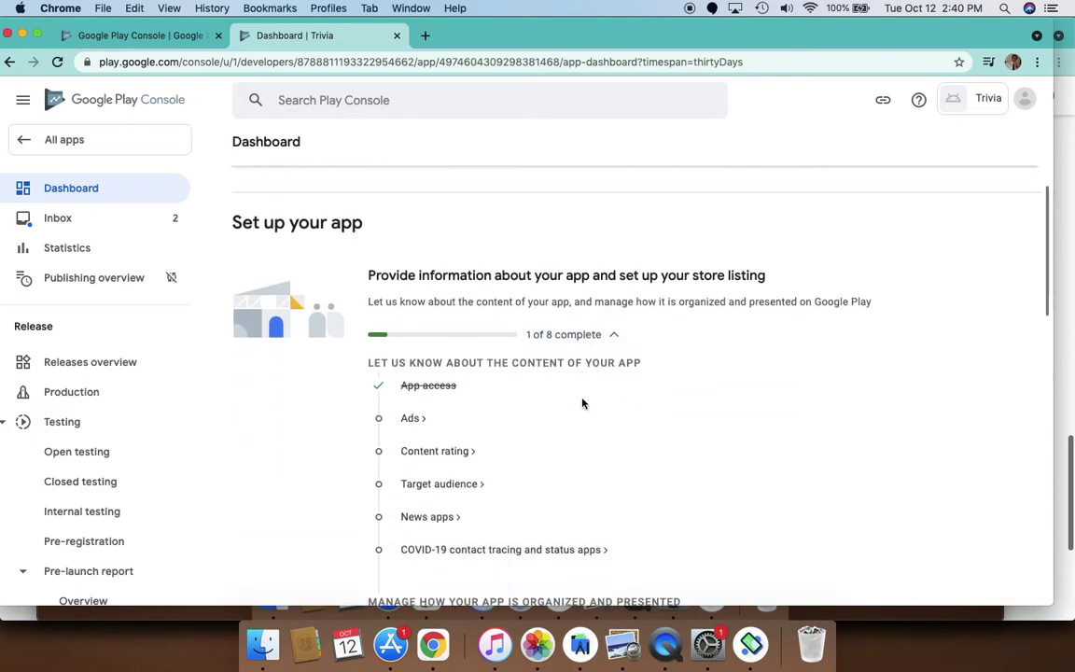
Set Ads to 'Yes, my app contains ads', save, and return to the dashboard
click(412, 413)
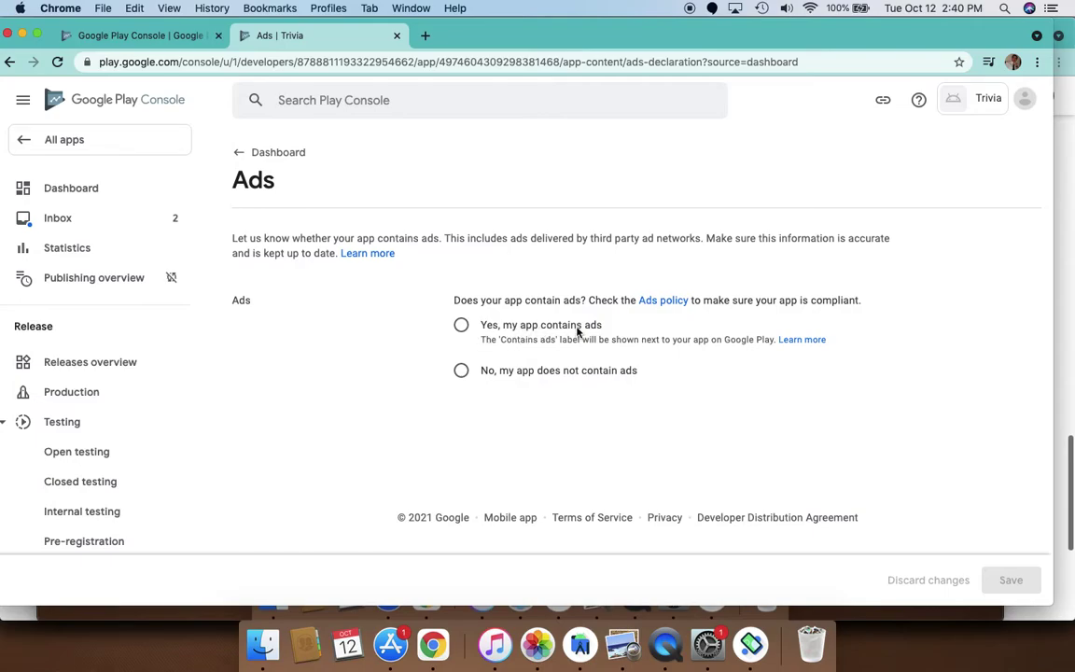
click(461, 326)
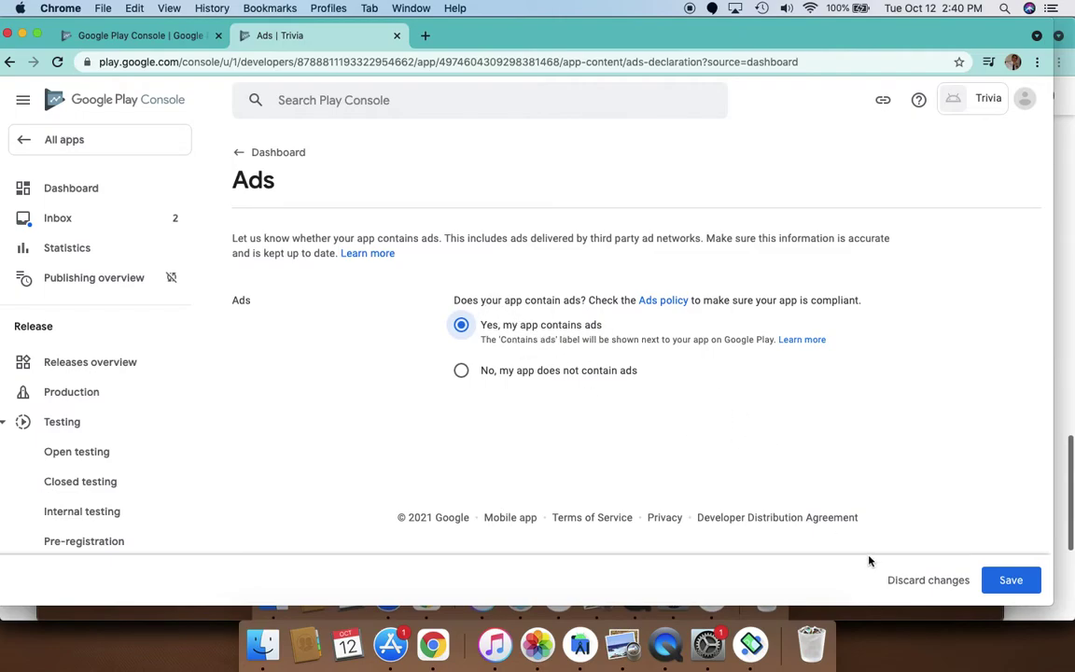
click(1013, 580)
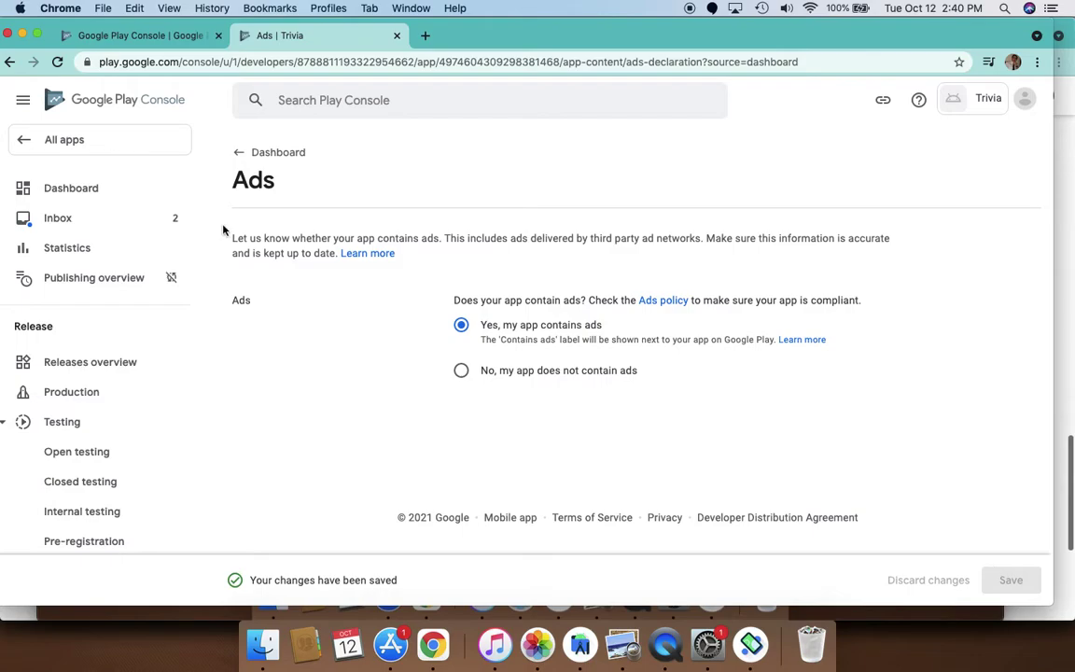
click(300, 155)
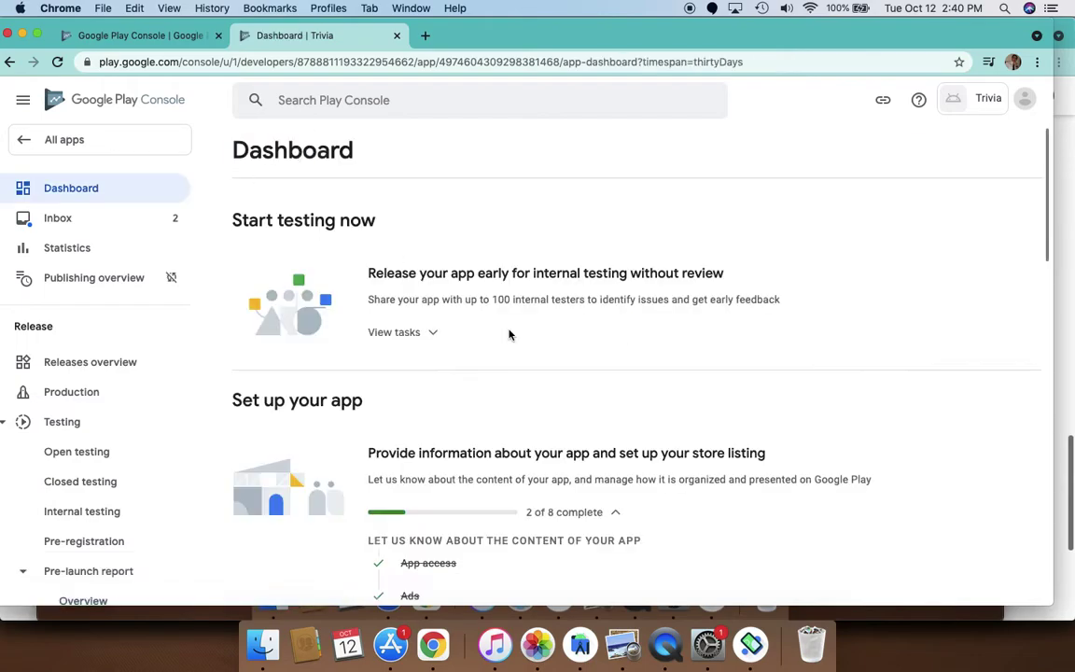
scroll(464, 467, down, 5)
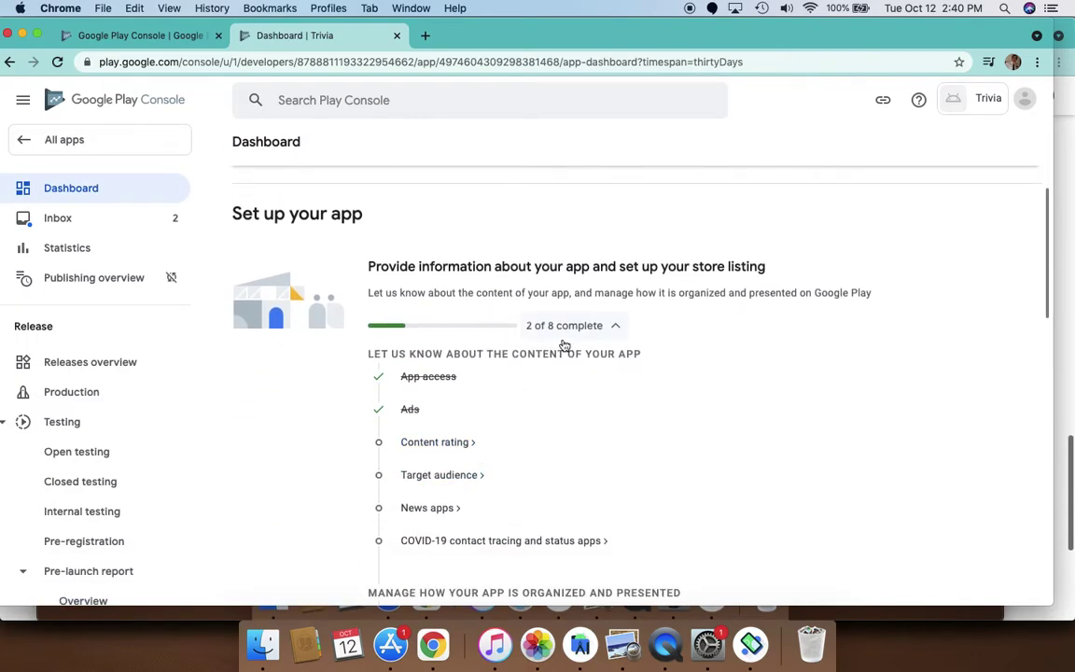
Start the Content rating questionnaire
scroll(518, 467, down, 2)
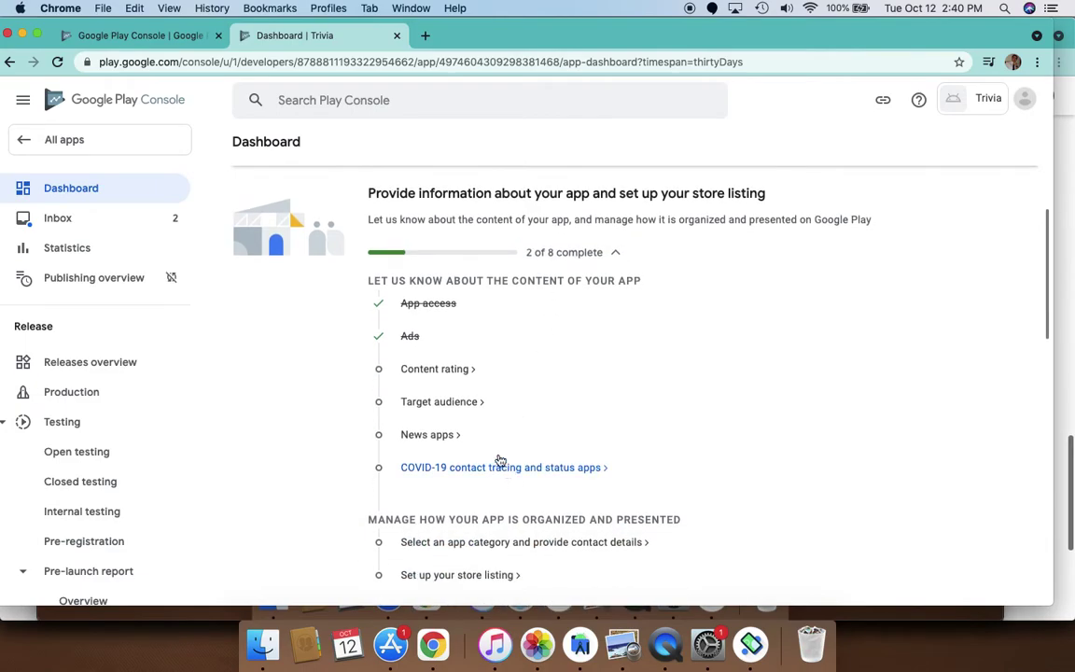
click(468, 377)
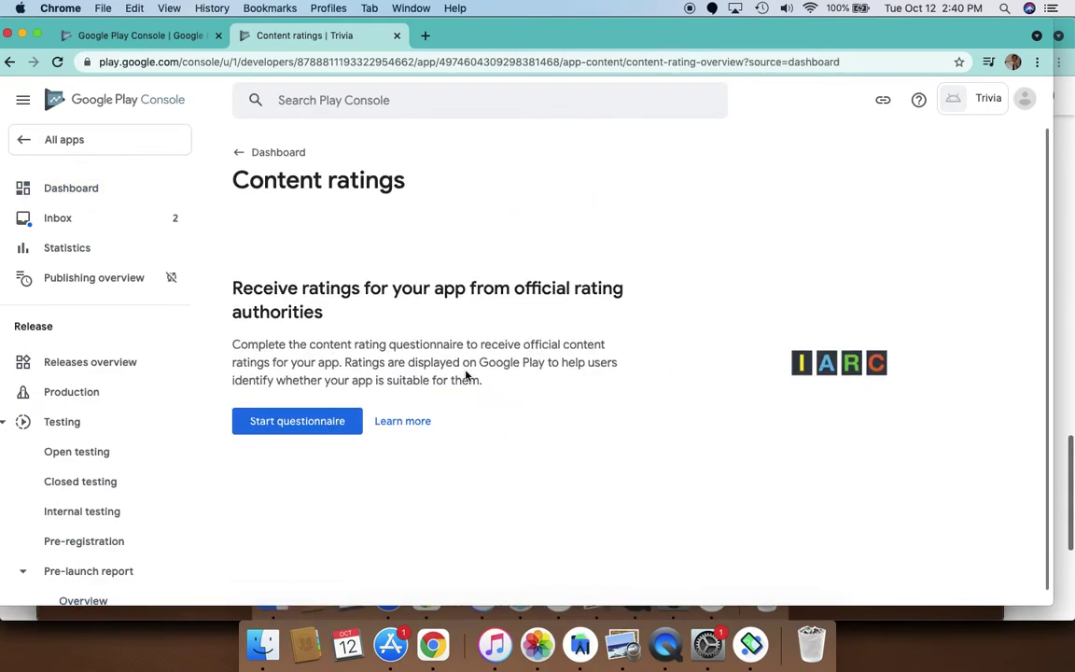
click(309, 422)
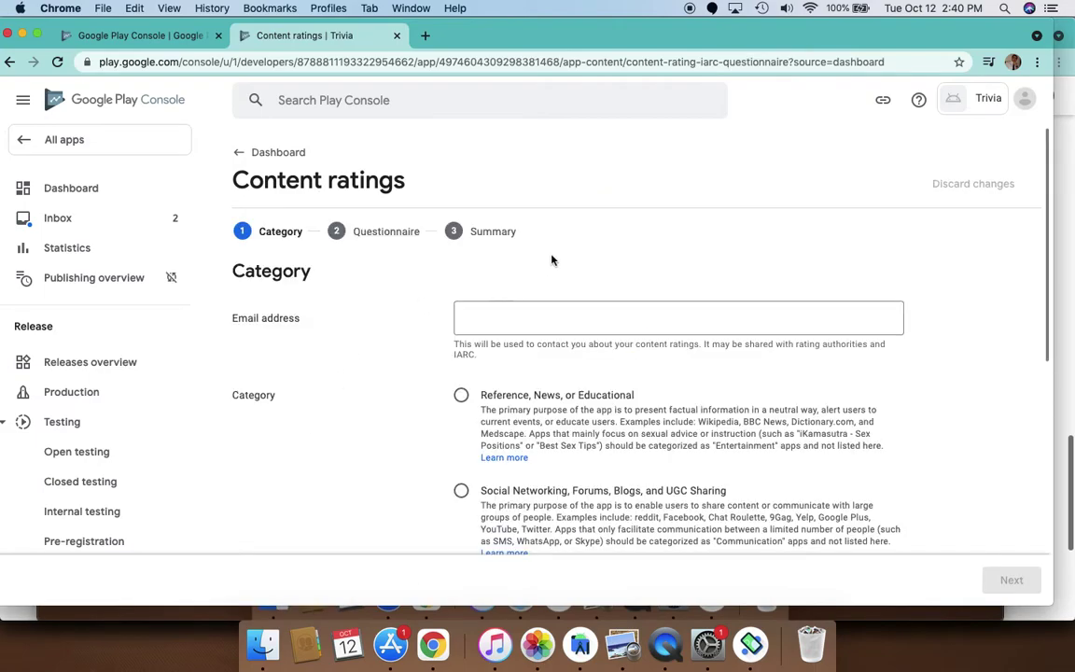
Enter the contact e-mail address and choose the Utility, Productivity, Communication, or Other category
scroll(487, 374, down, 2)
click(506, 266)
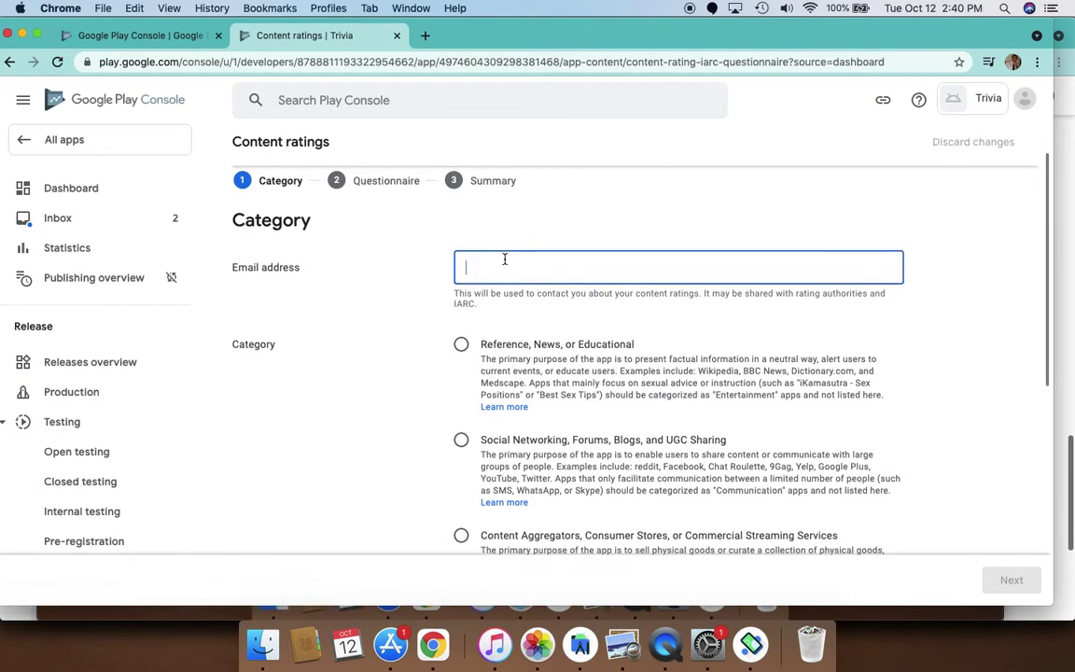
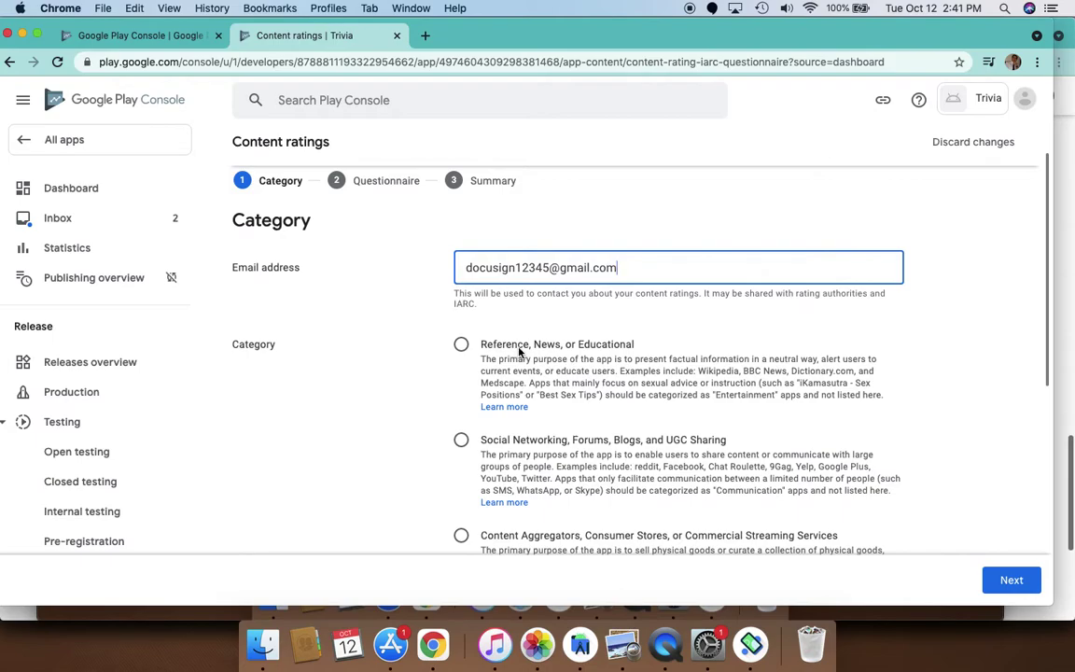
scroll(546, 415, down, 1)
scroll(546, 415, down, 5)
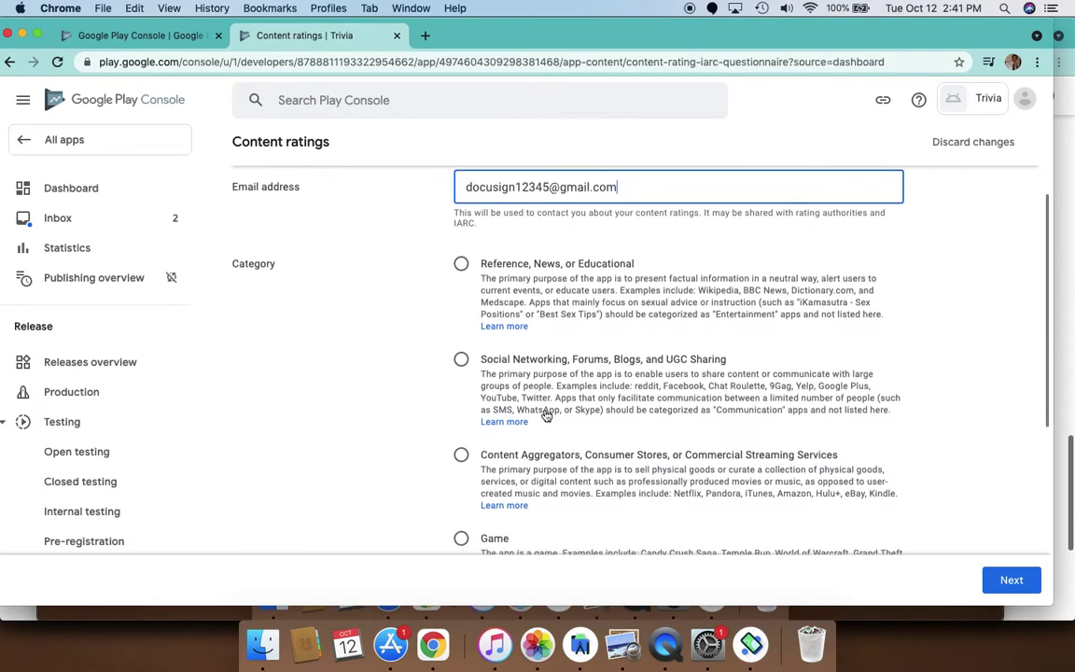
scroll(546, 415, down, 3)
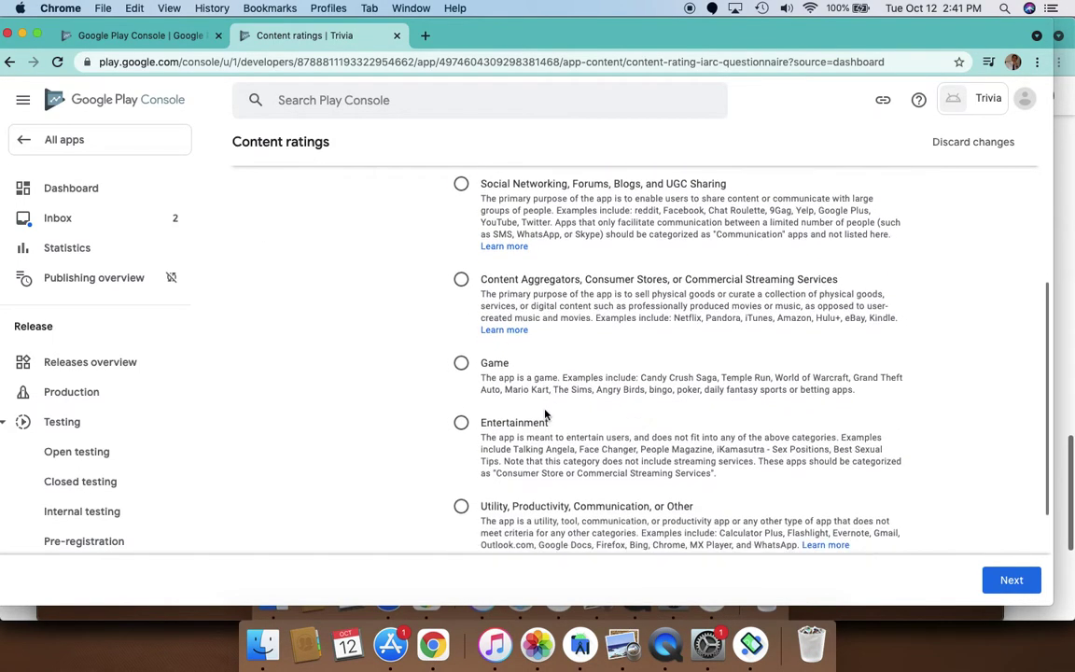
click(547, 439)
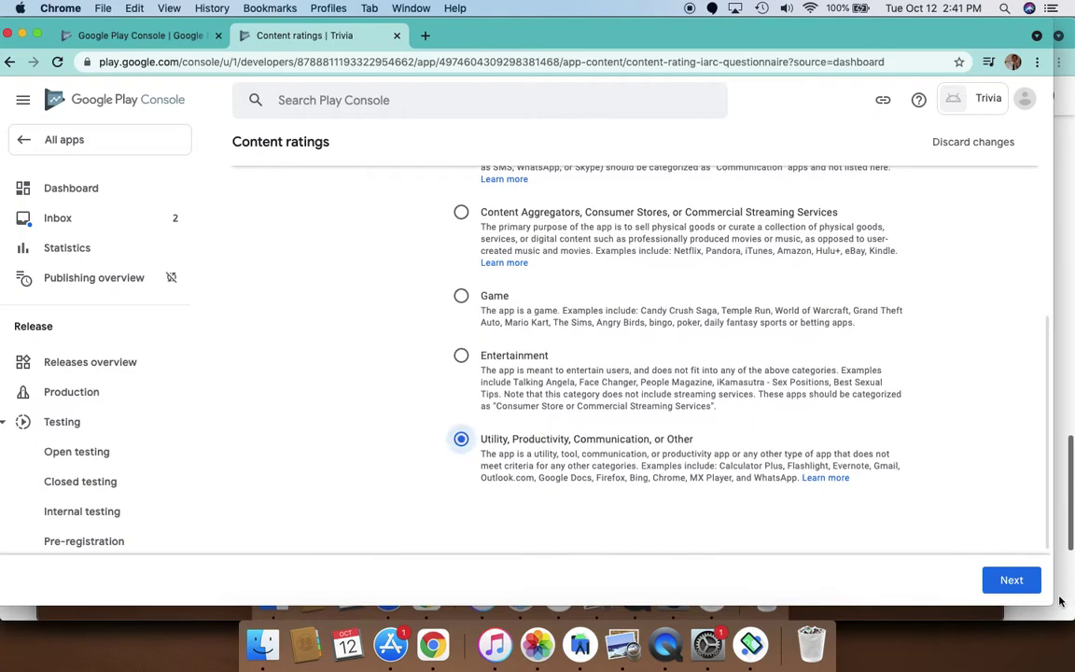
Answer No to violence, sexuality, language, illegal drugs and age-restricted products questions
click(1016, 580)
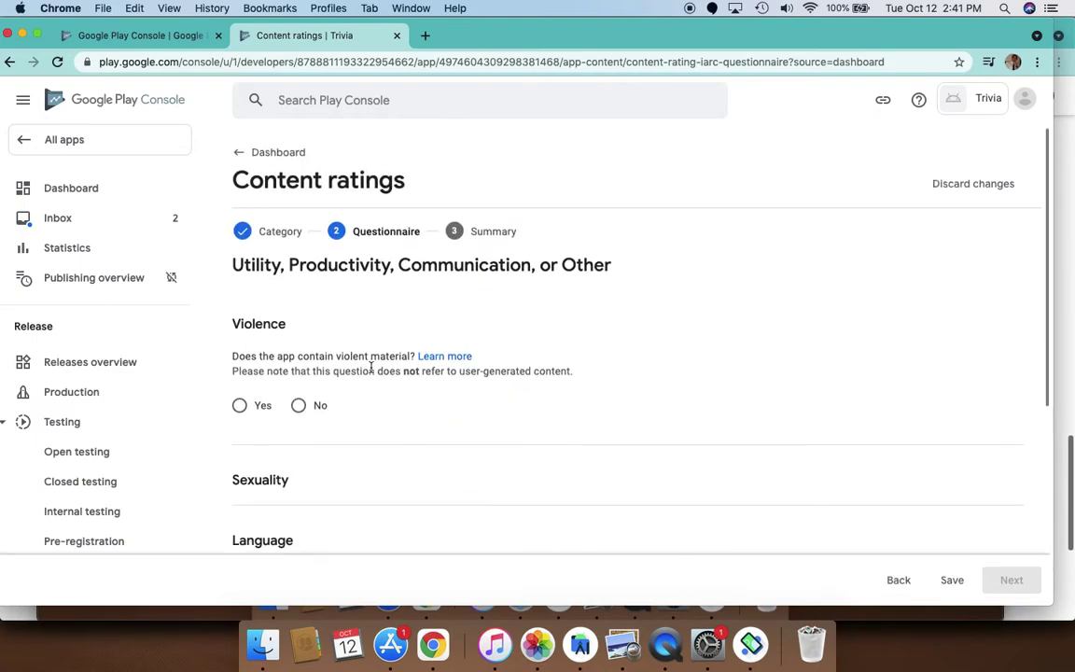
click(298, 406)
scroll(334, 459, down, 2)
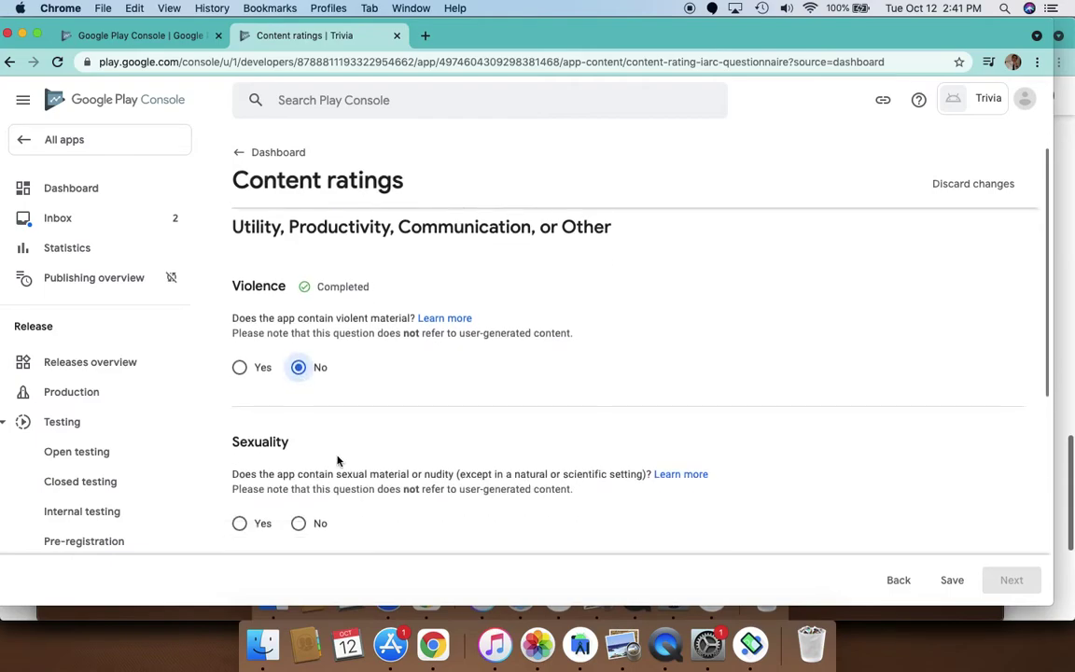
click(301, 450)
scroll(344, 415, down, 3)
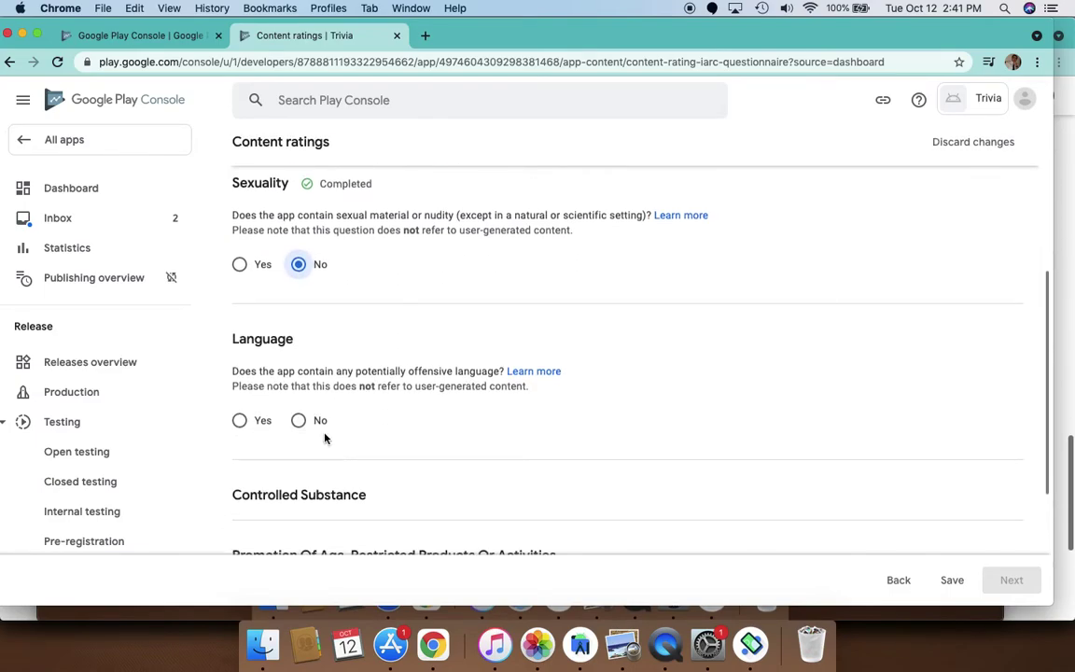
click(299, 421)
scroll(415, 432, down, 2)
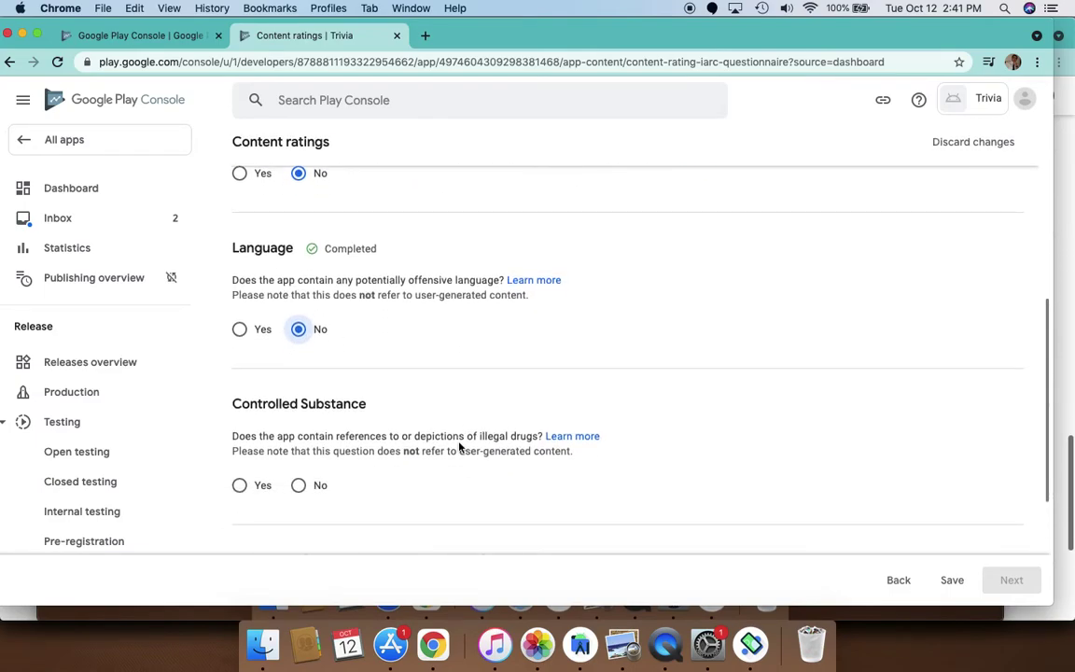
click(299, 486)
scroll(420, 456, down, 4)
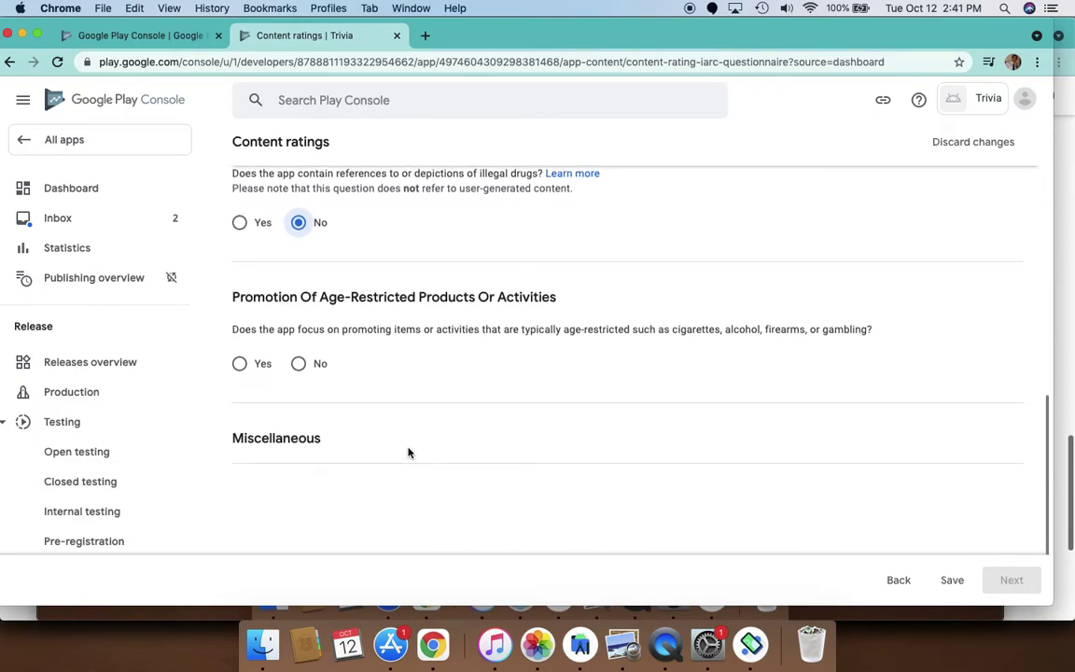
click(297, 362)
scroll(373, 382, down, 3)
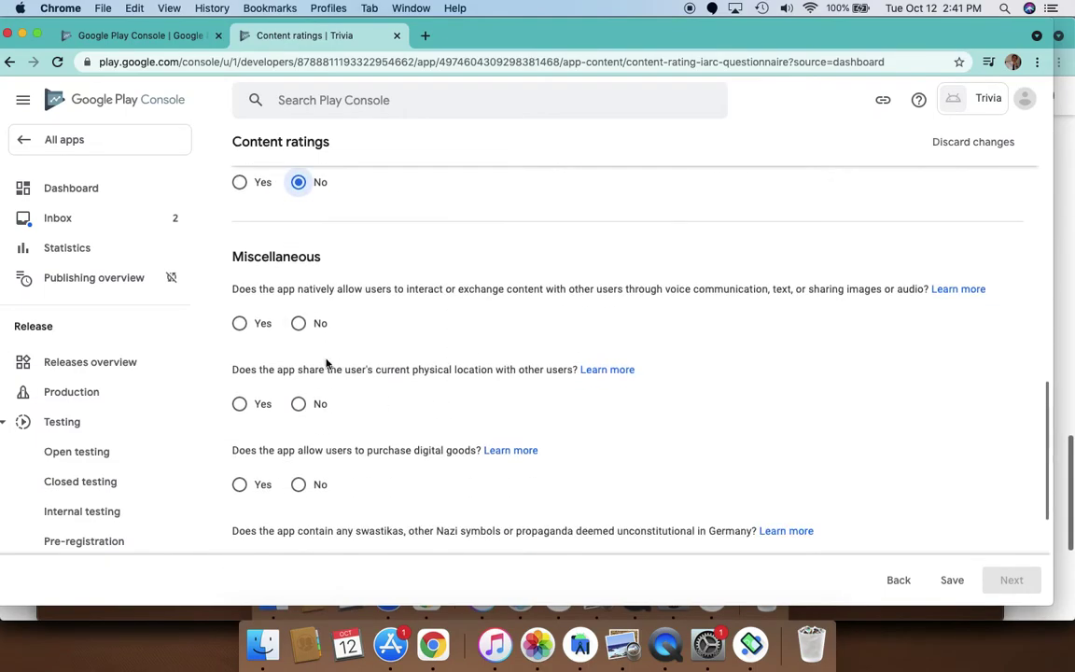
Answer No to user interaction, location sharing, digital goods and browser questions, then save
click(300, 325)
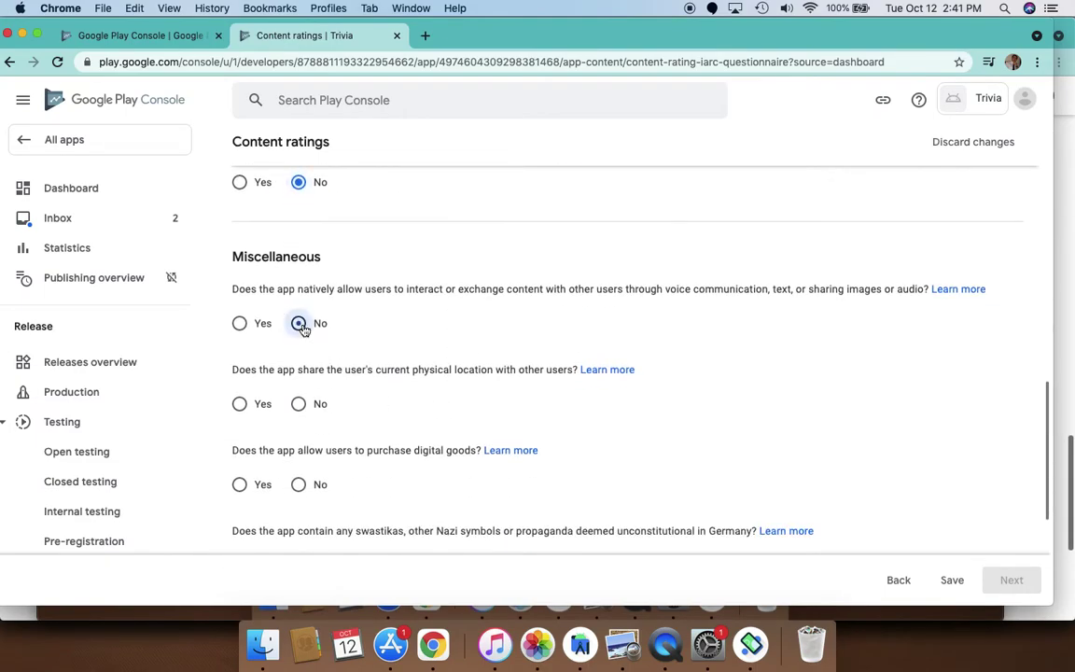
click(298, 405)
click(298, 485)
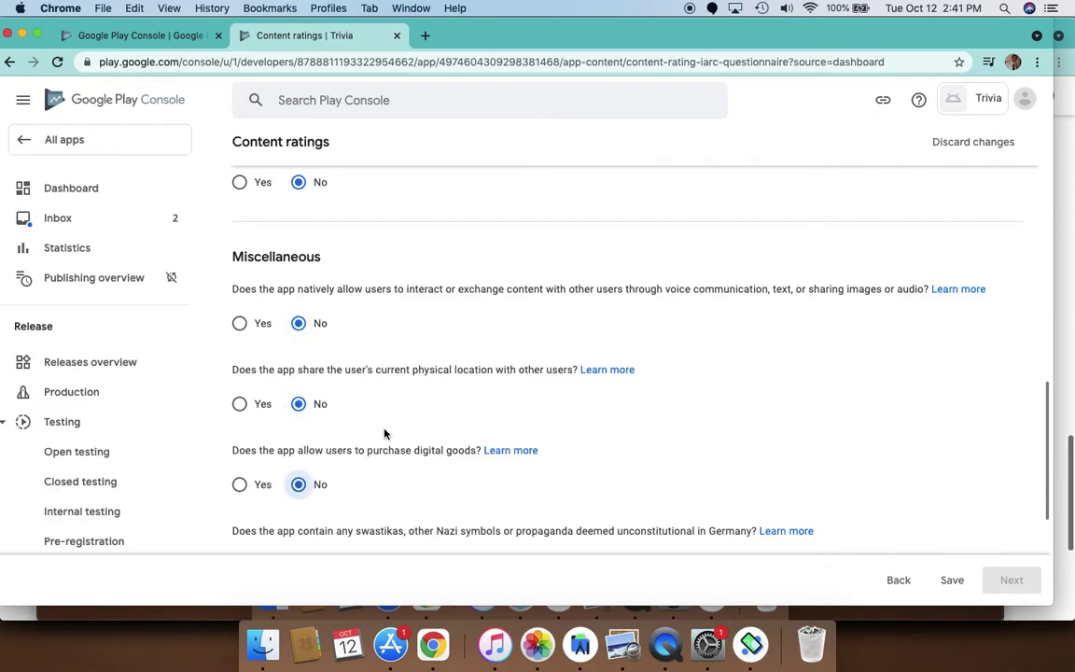
scroll(393, 429, down, 1)
scroll(393, 430, down, 1)
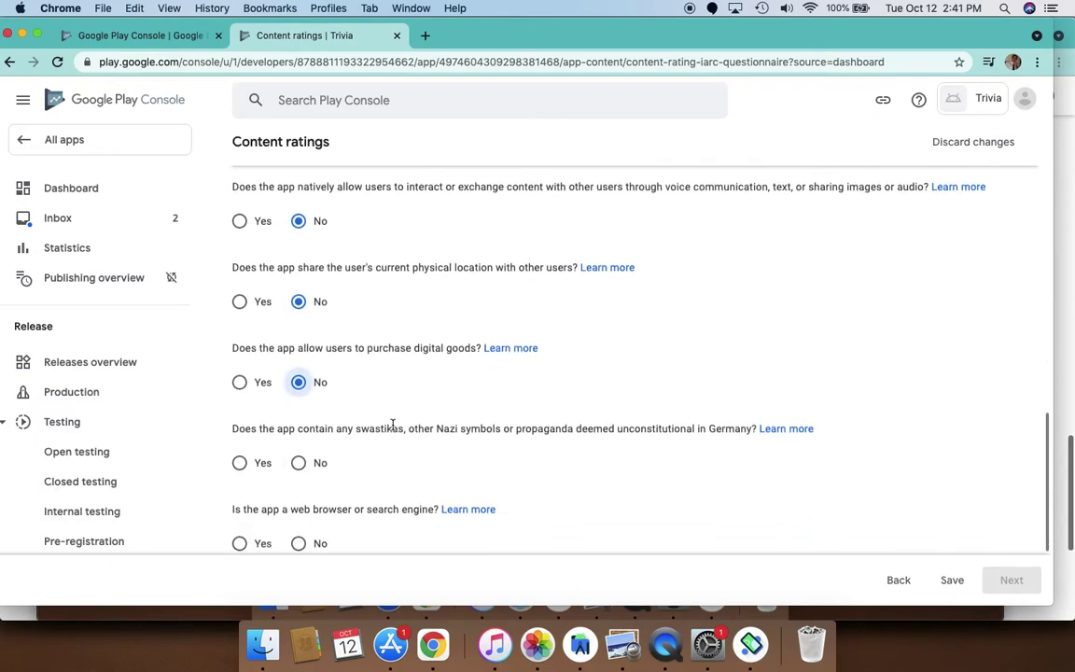
scroll(393, 428, down, 2)
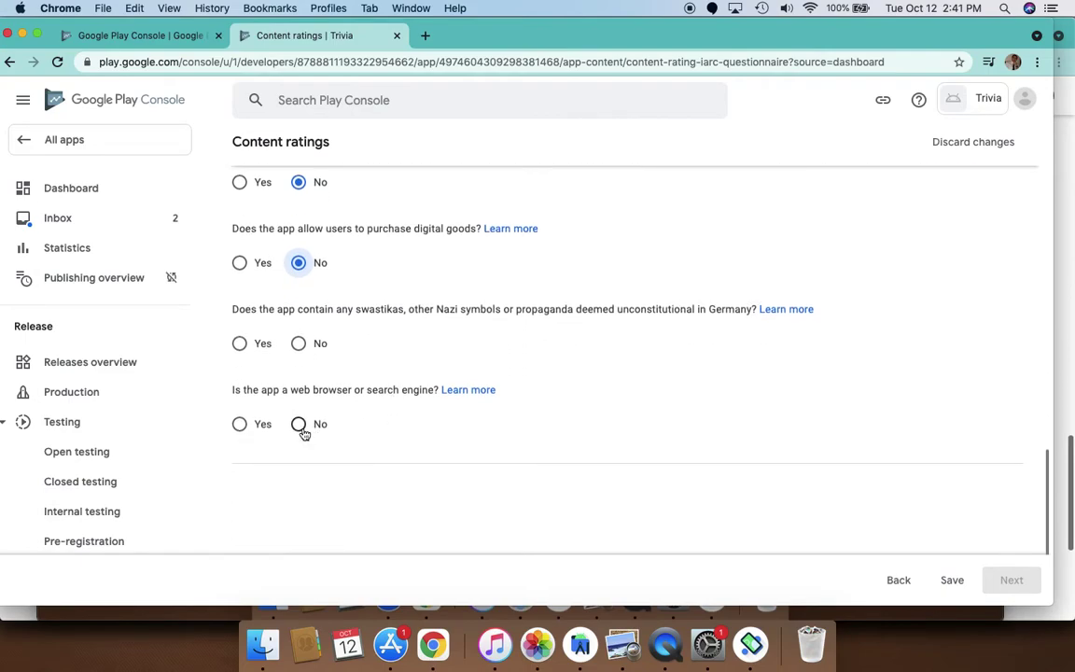
click(300, 425)
scroll(825, 422, down, 1)
click(952, 580)
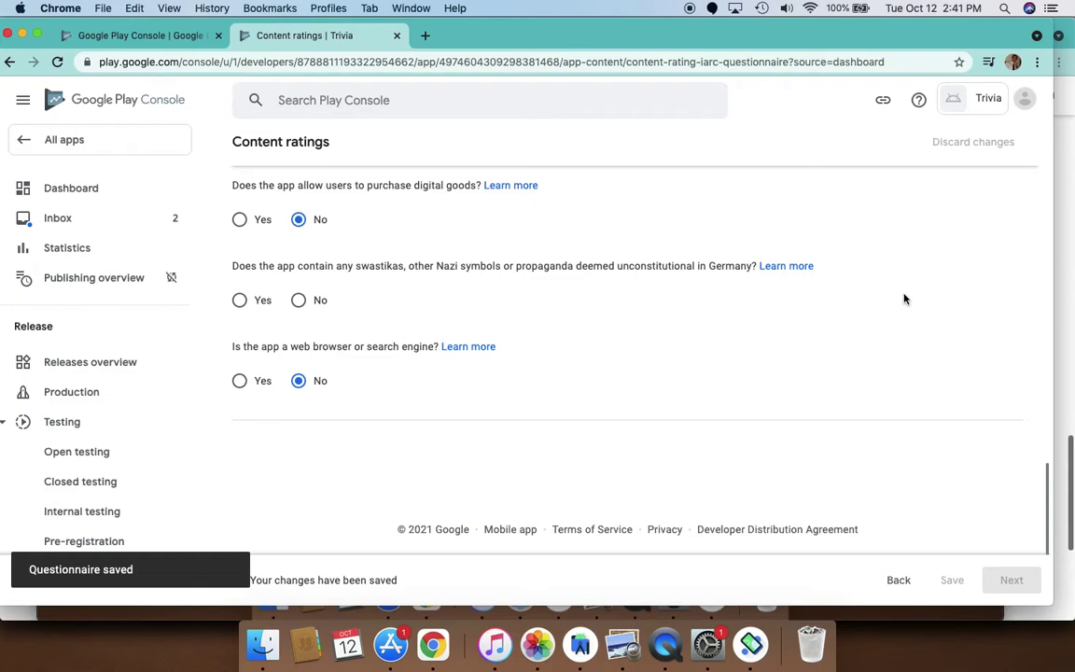
click(1015, 586)
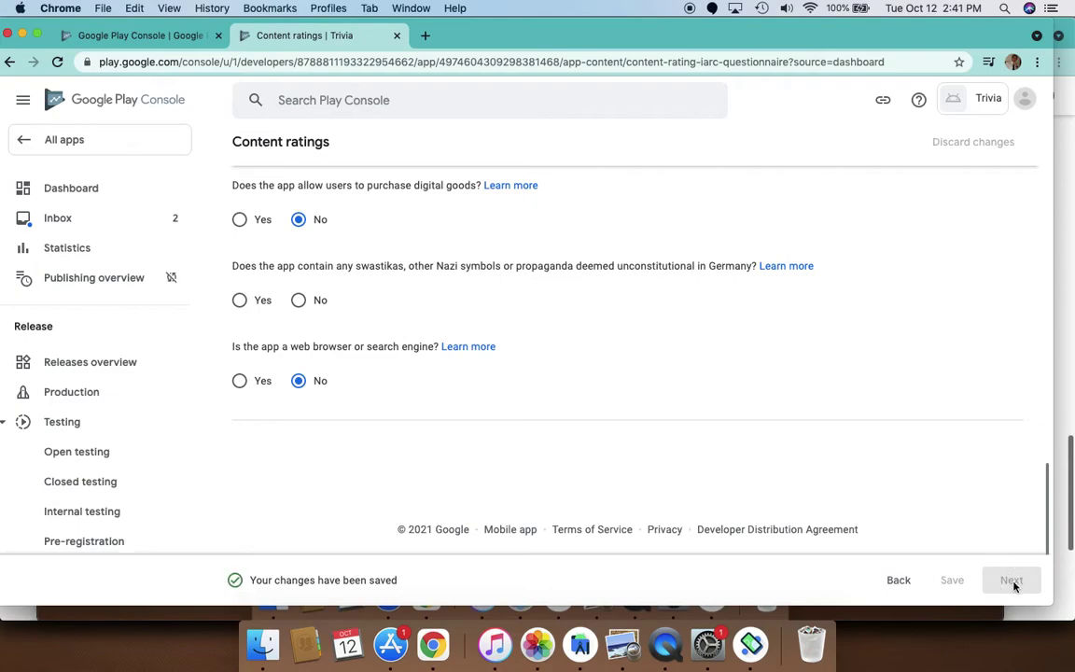
scroll(836, 455, up, 20)
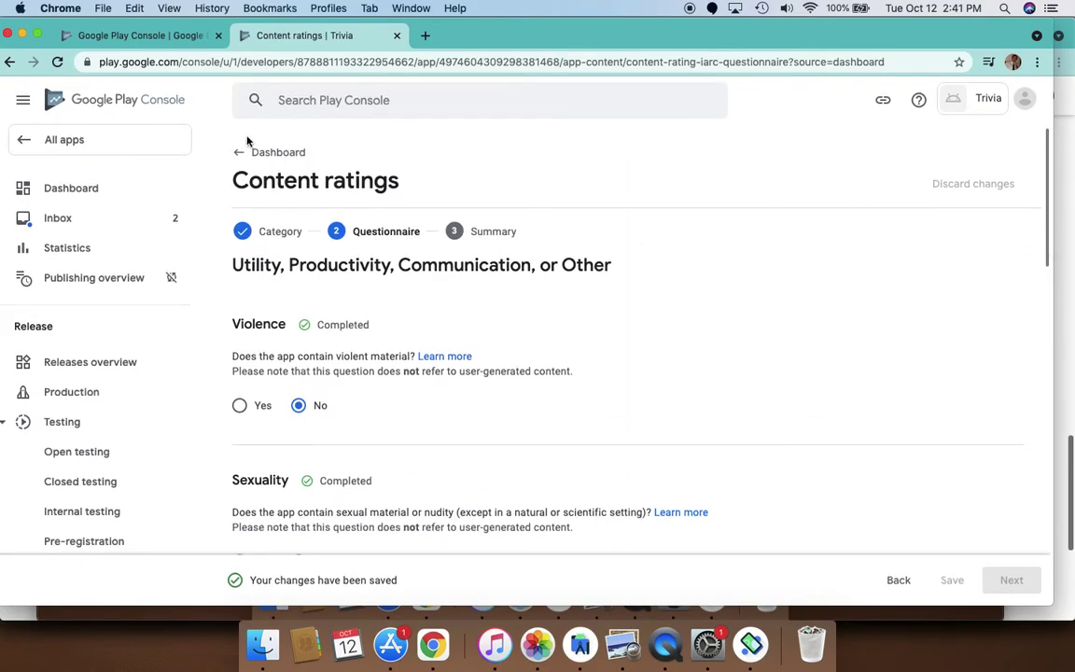
Reopen the incomplete Content rating questionnaire and continue past the category step
click(269, 154)
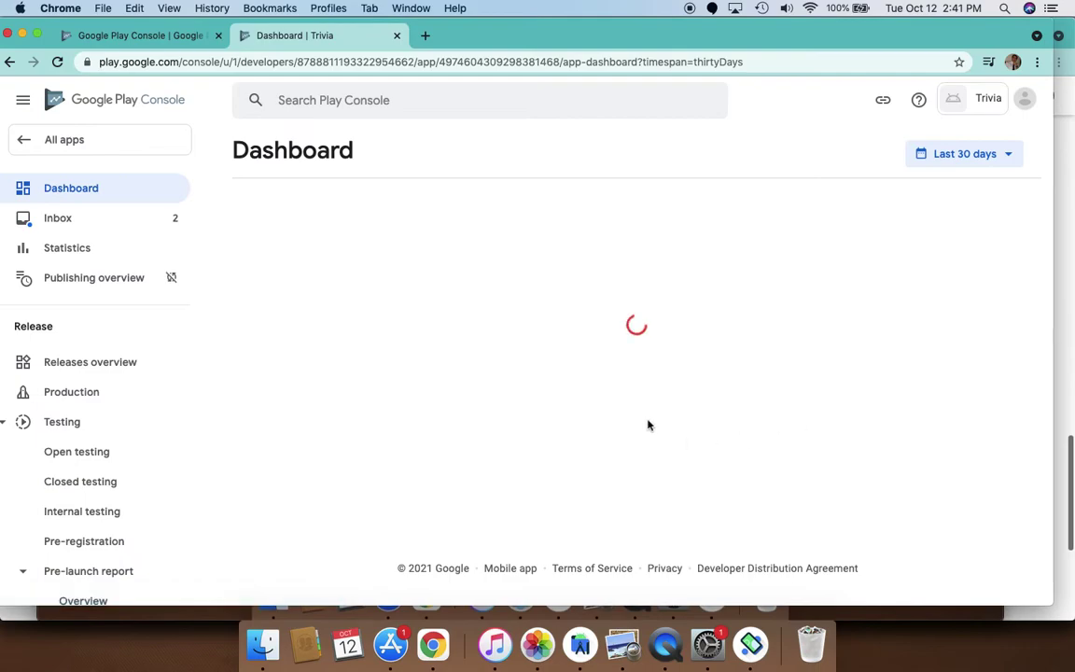
scroll(508, 425, down, 5)
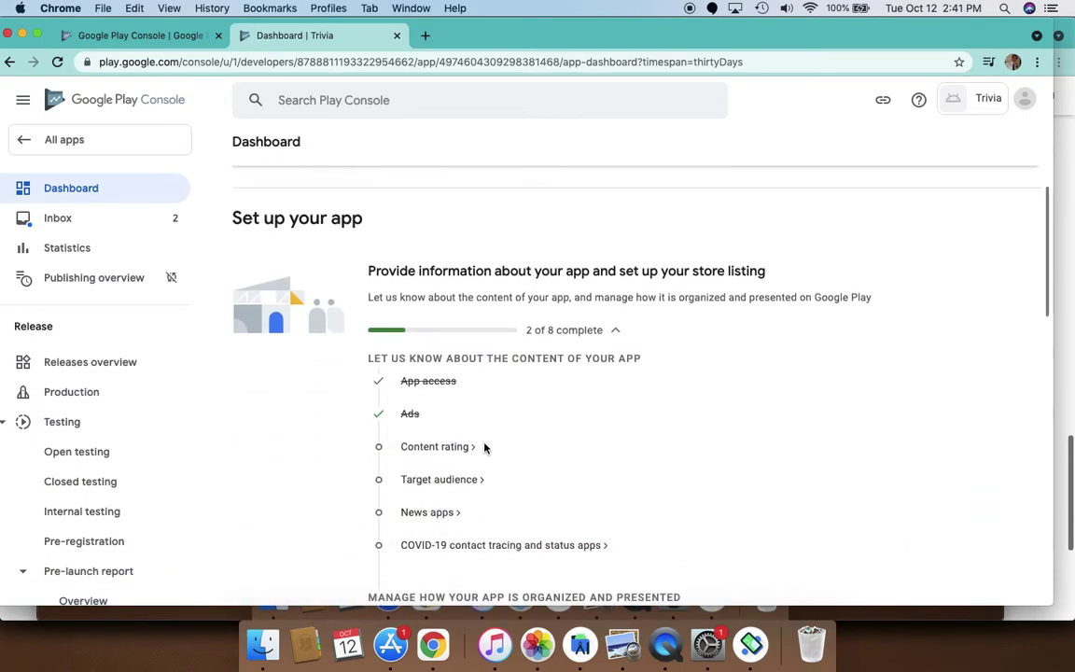
click(453, 446)
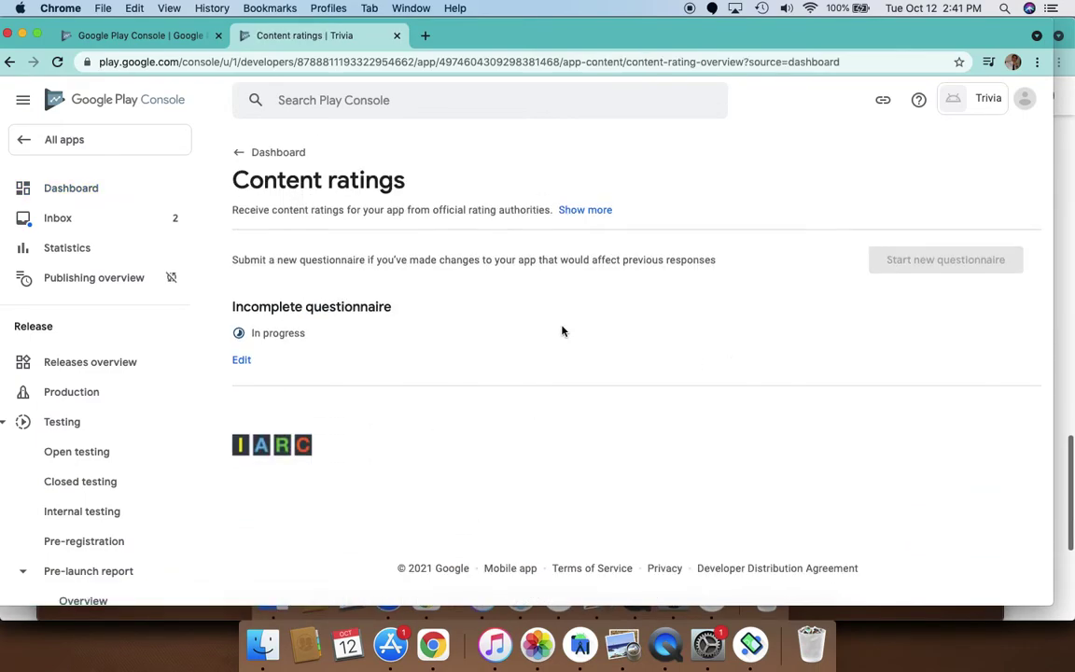
click(241, 363)
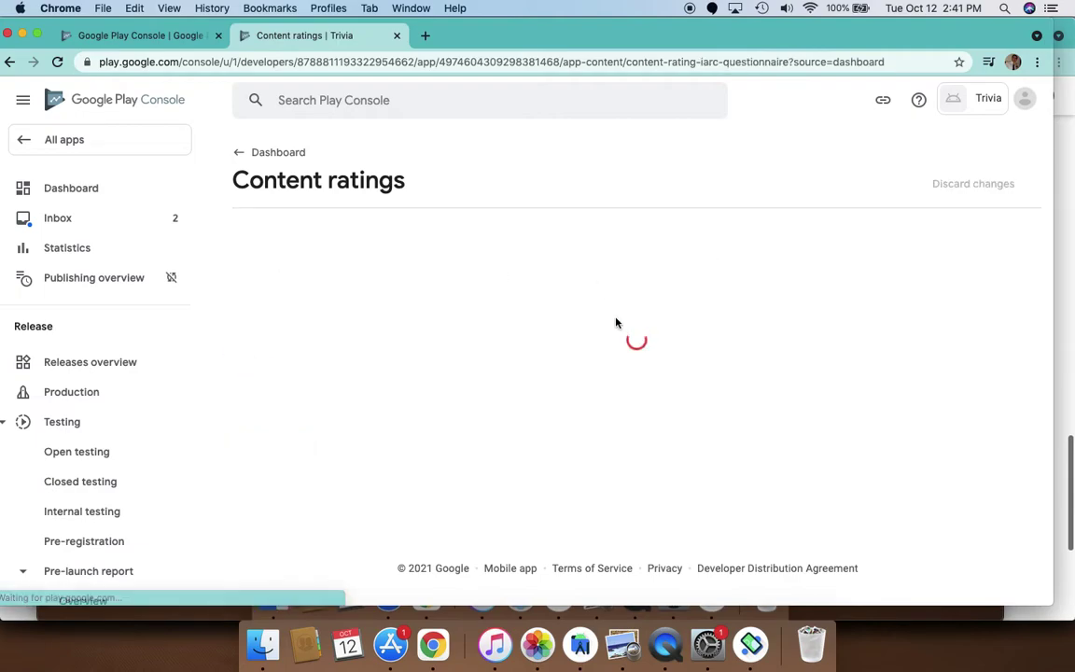
scroll(634, 418, down, 10)
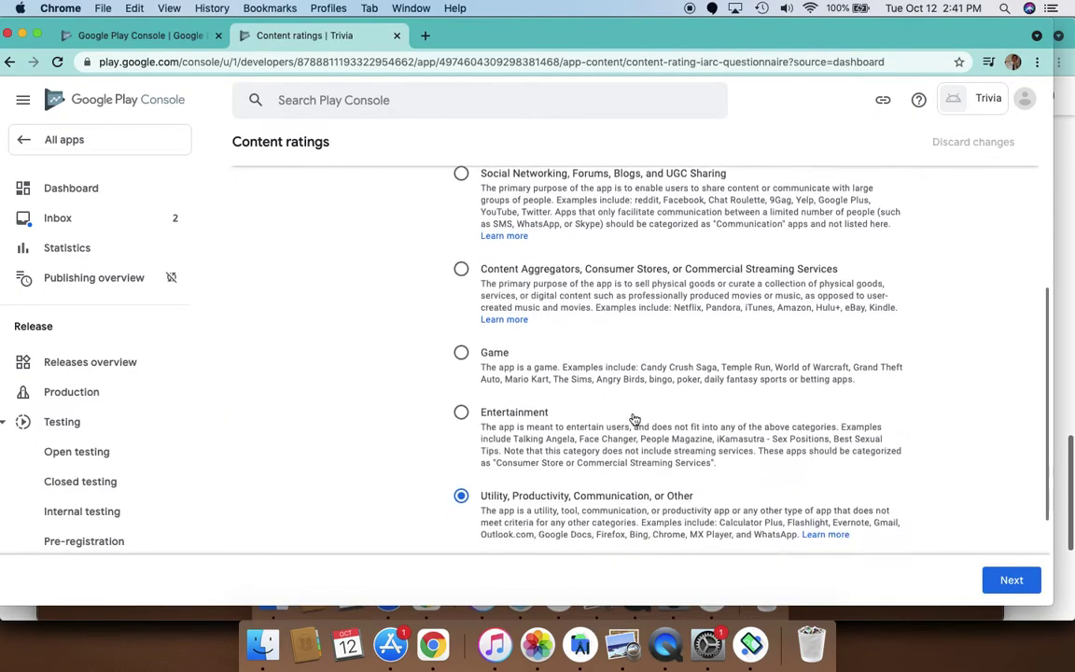
click(999, 576)
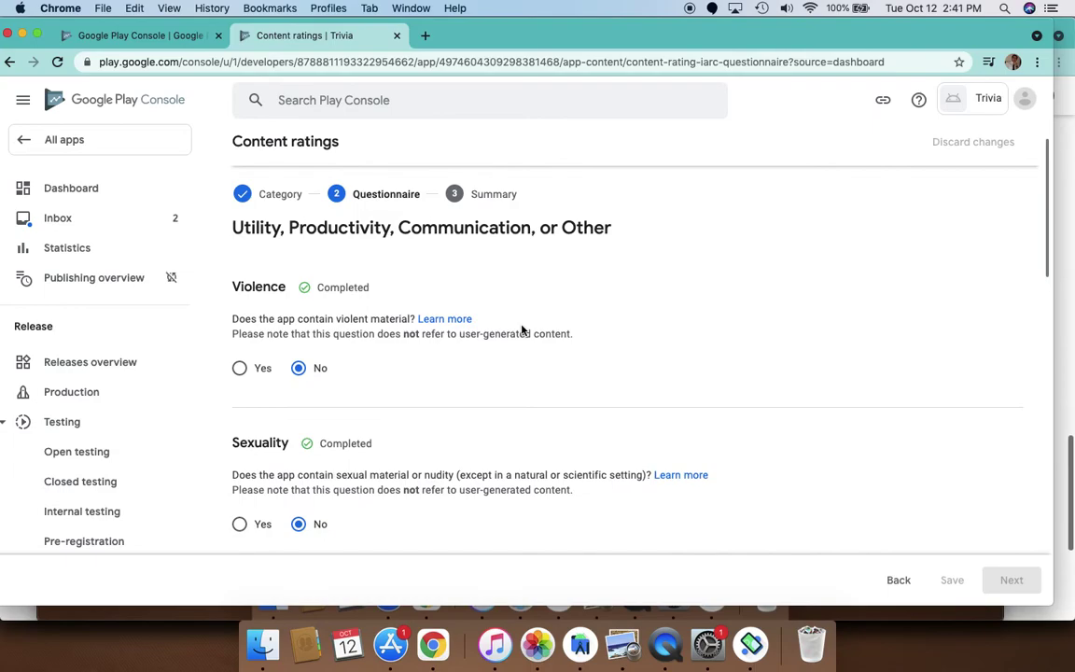
Answer No to the Nazi symbols question and save the questionnaire
scroll(403, 398, down, 12)
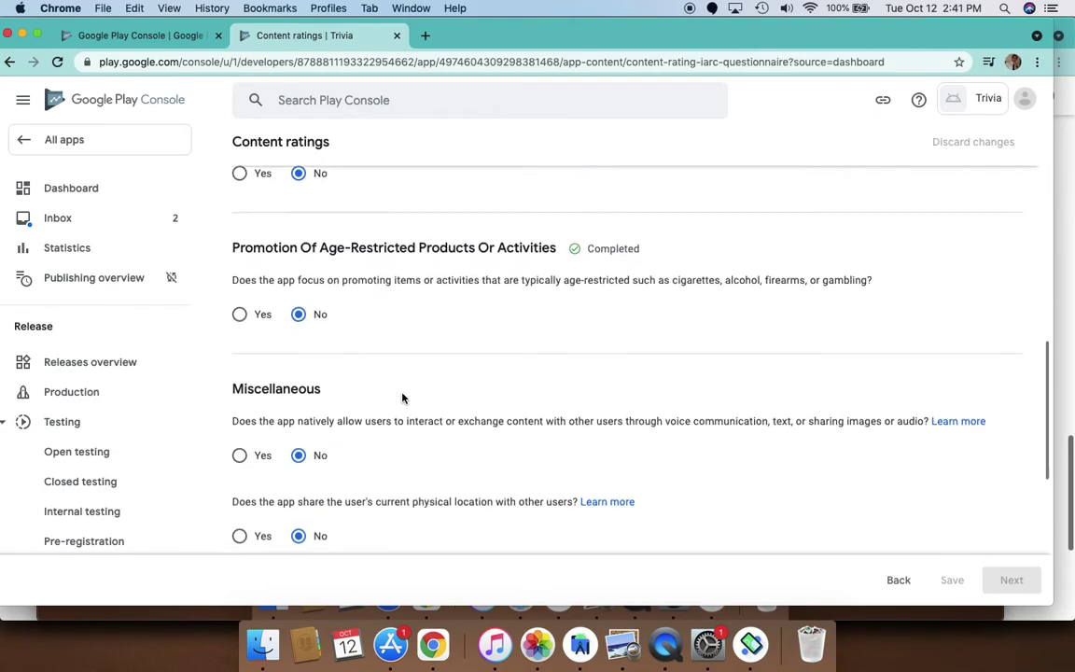
scroll(403, 398, down, 4)
click(299, 331)
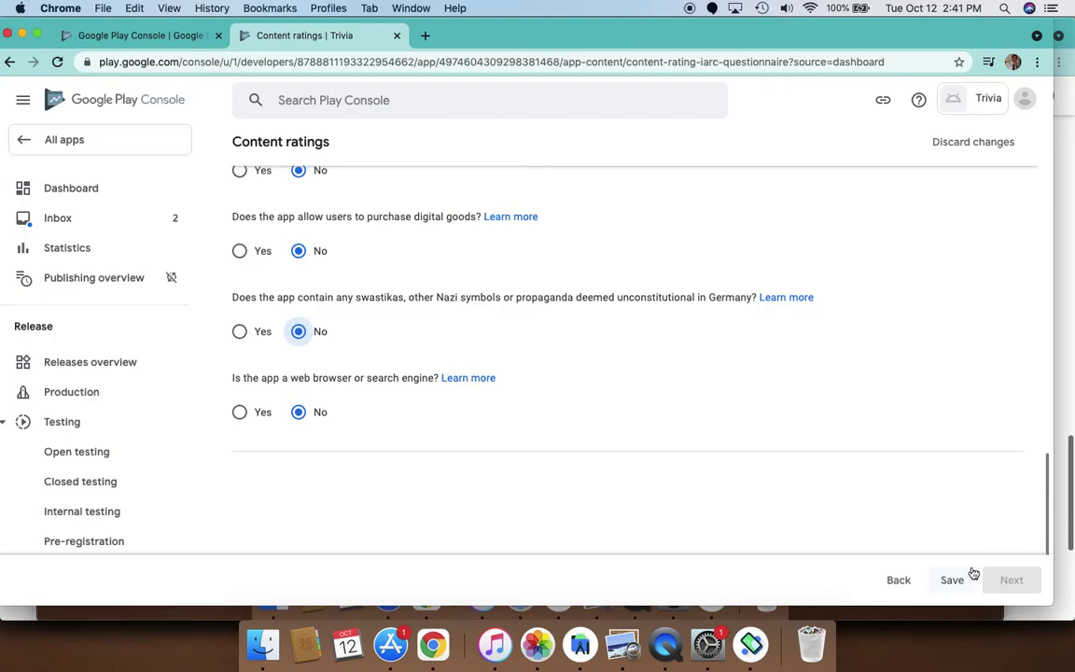
scroll(795, 324, up, 10)
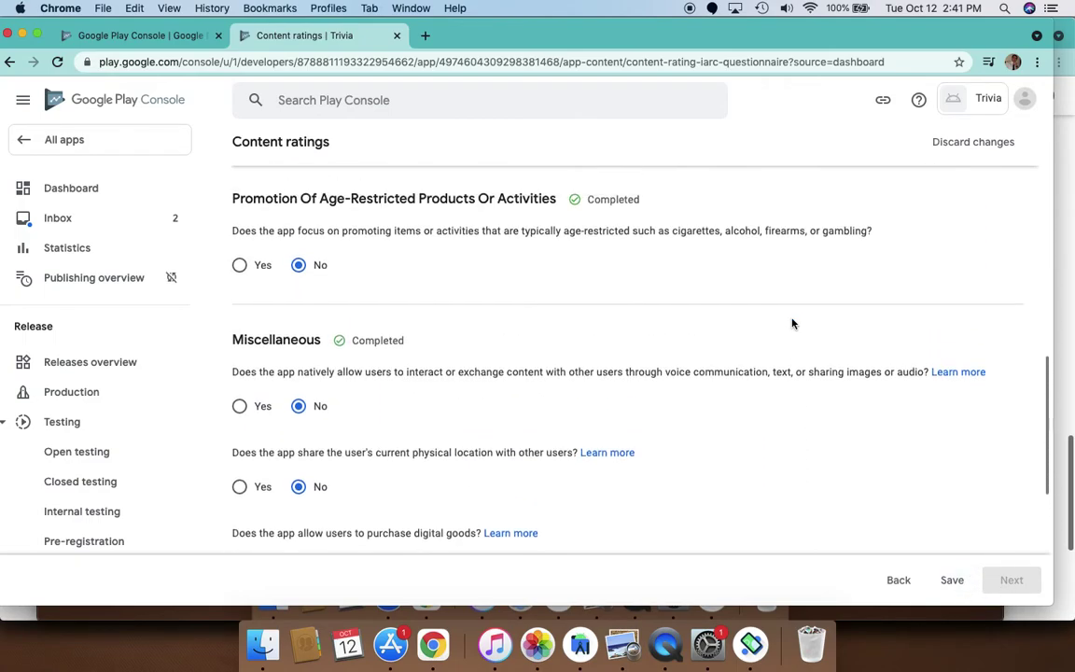
scroll(793, 324, up, 8)
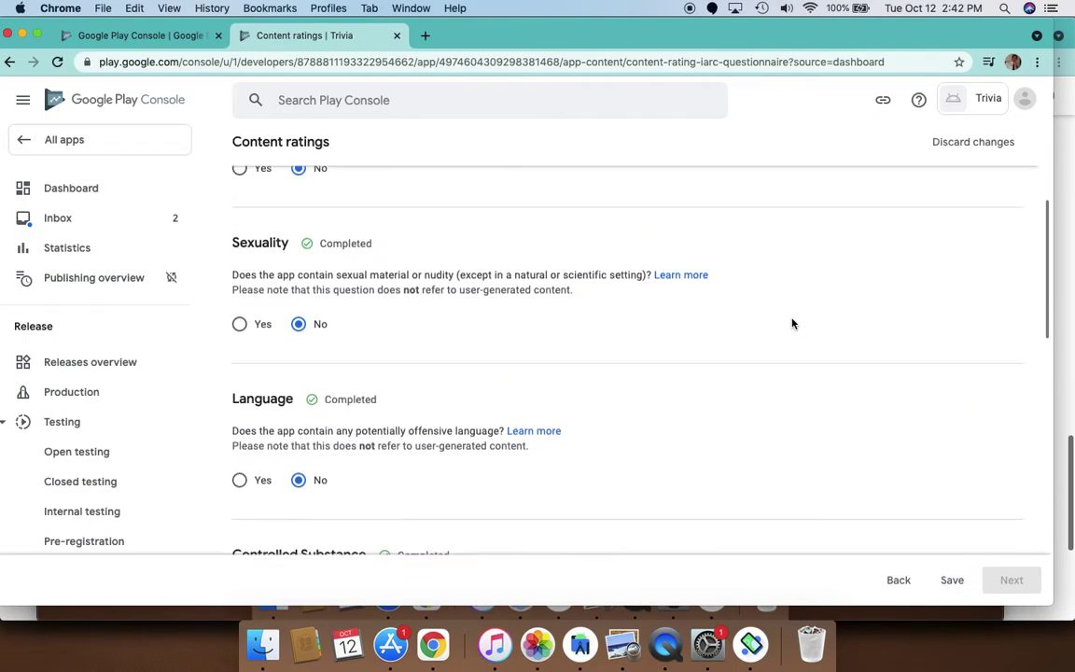
scroll(792, 322, up, 5)
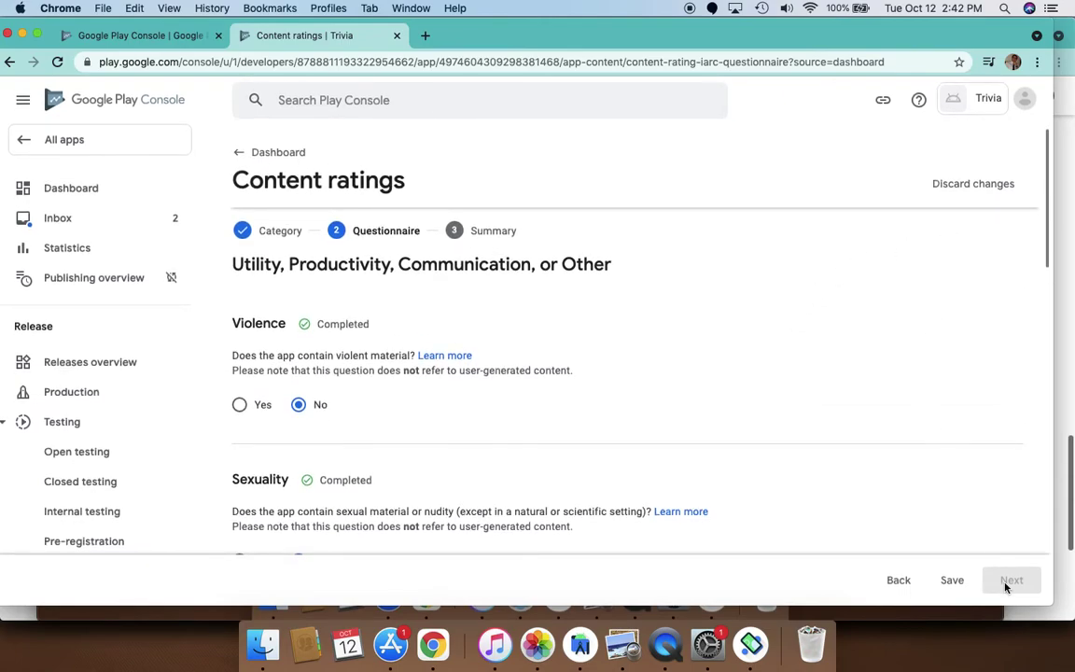
click(952, 579)
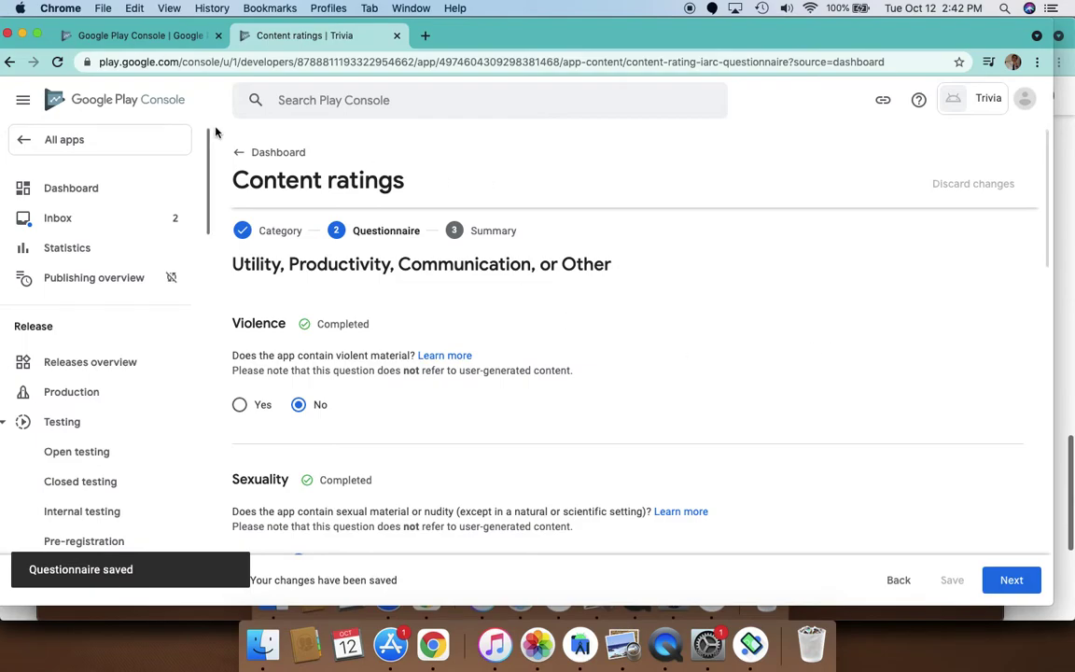
Go back to the dashboard and bring up the Main store listing page
click(258, 152)
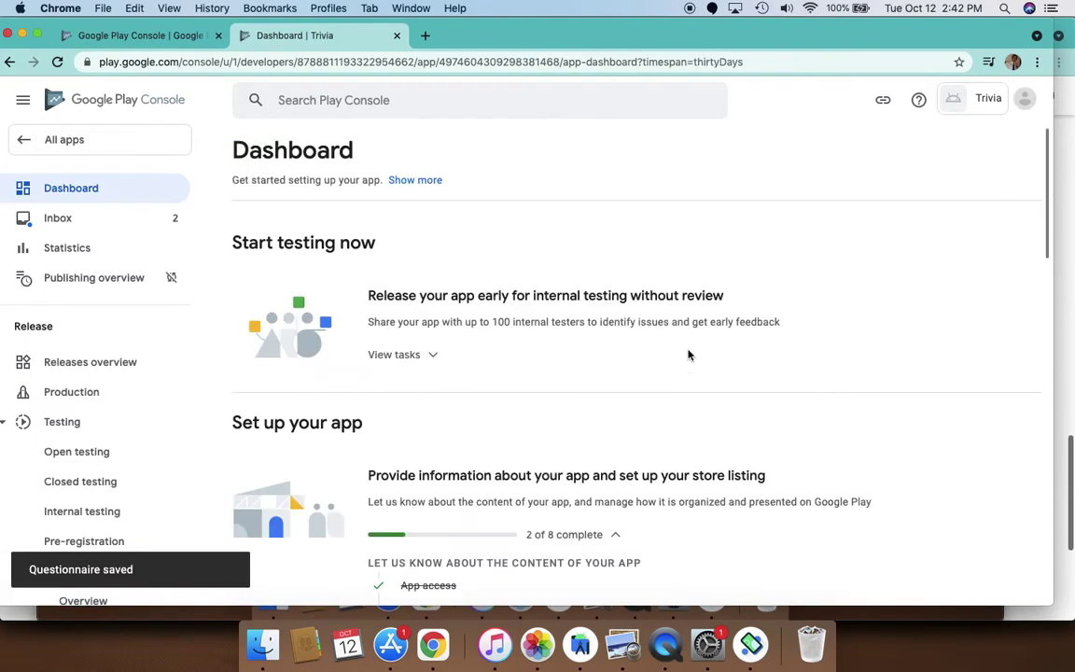
scroll(597, 437, down, 4)
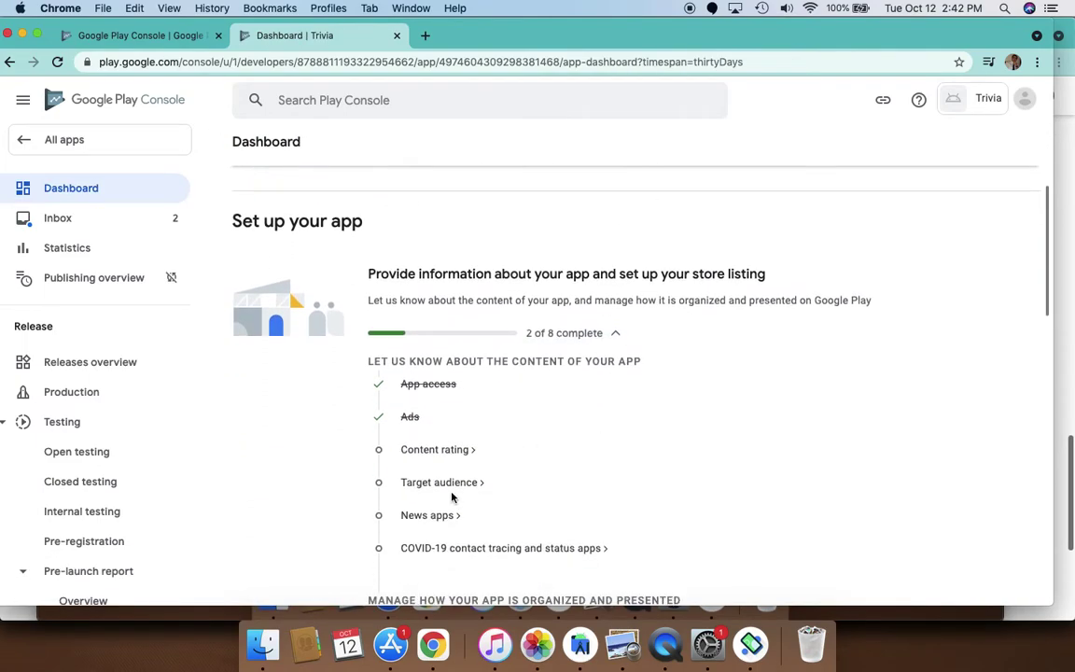
scroll(537, 475, down, 2)
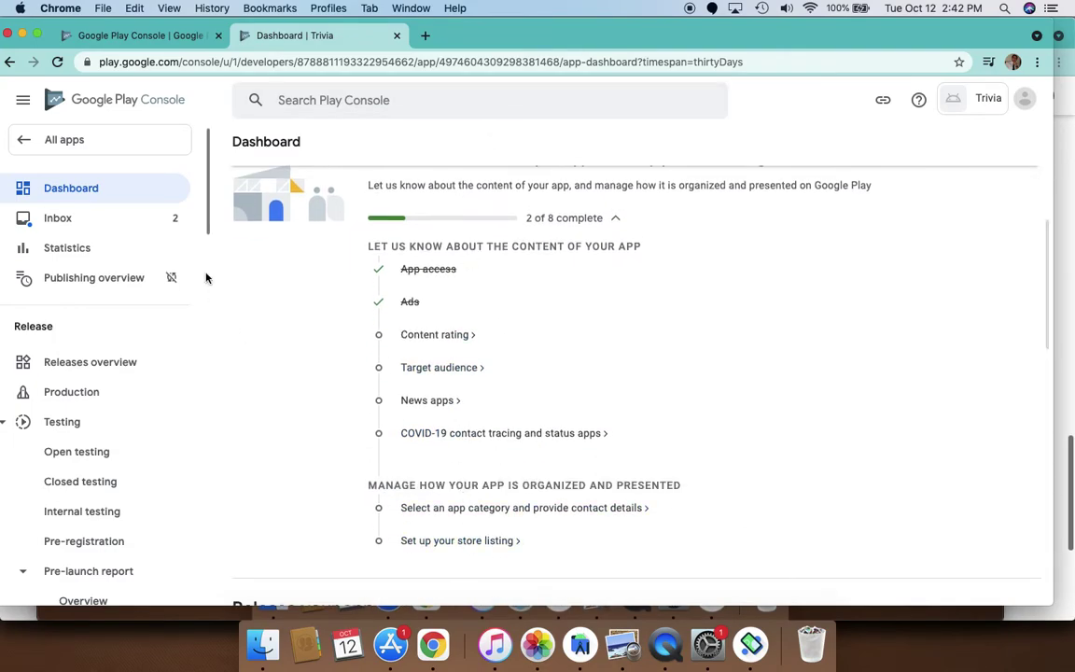
scroll(103, 455, down, 2)
scroll(103, 455, down, 5)
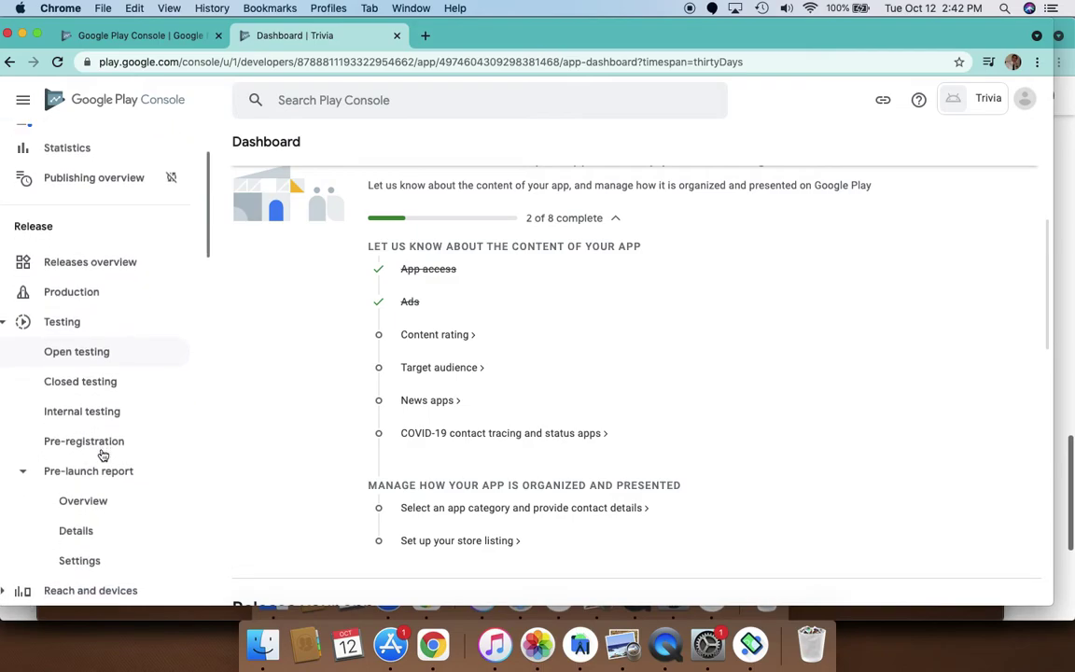
scroll(102, 455, down, 20)
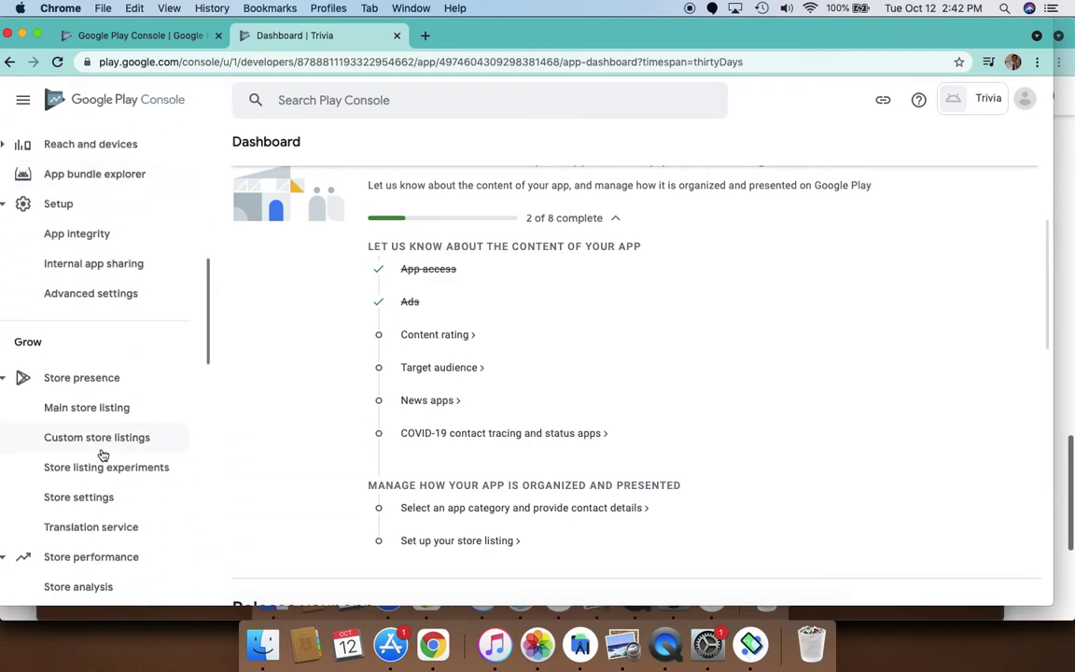
click(458, 540)
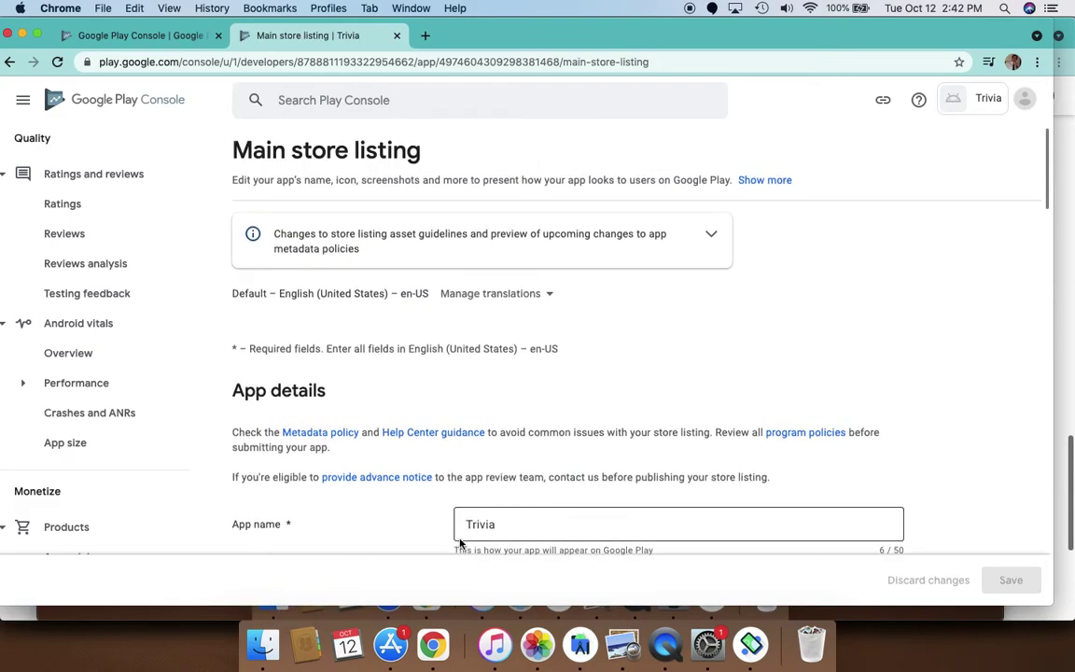
Enter 'This is trivia.' as the Trivia store listing's short description
scroll(520, 357, down, 2)
scroll(520, 357, down, 1)
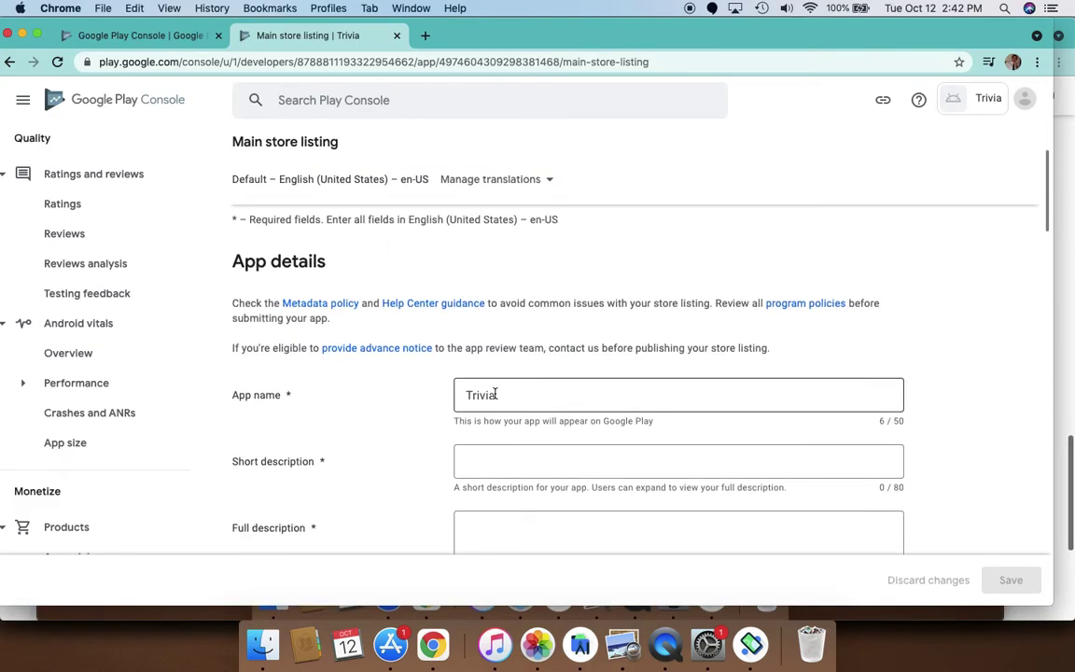
click(479, 461)
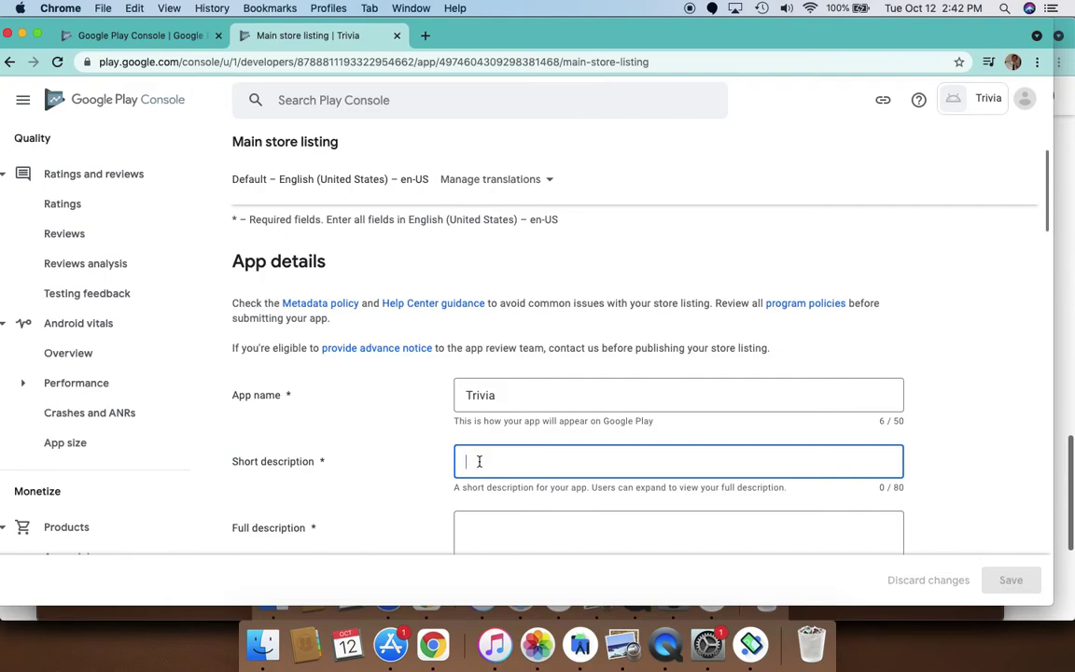
text(This is trivia.)
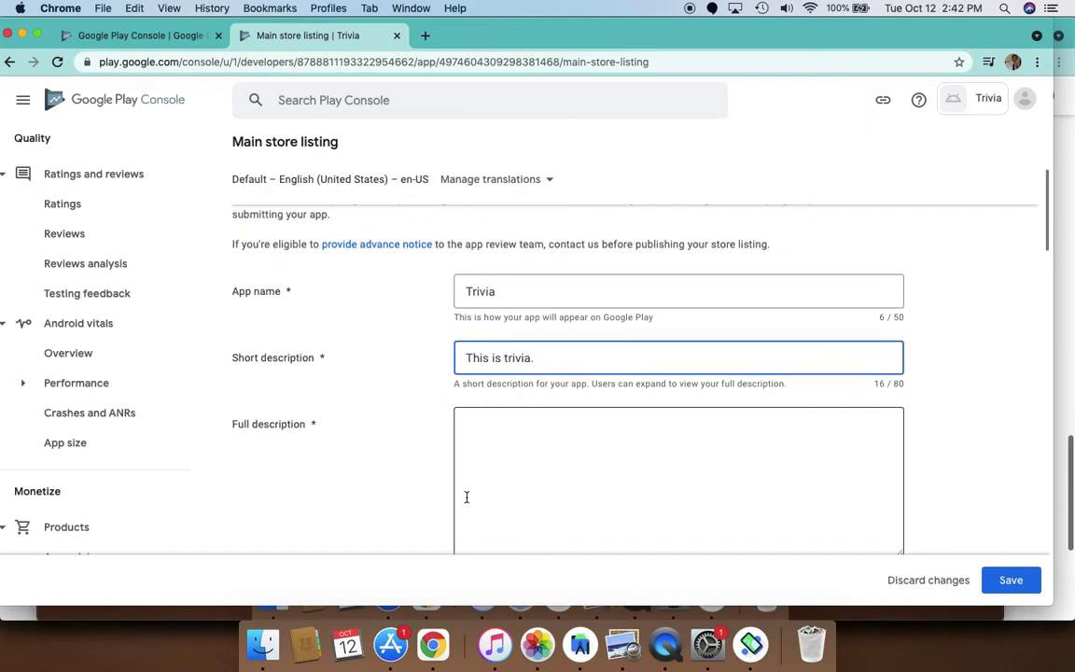
Begin writing the listing's full description, starting with 'Full'
click(487, 445)
scroll(488, 445, down, 2)
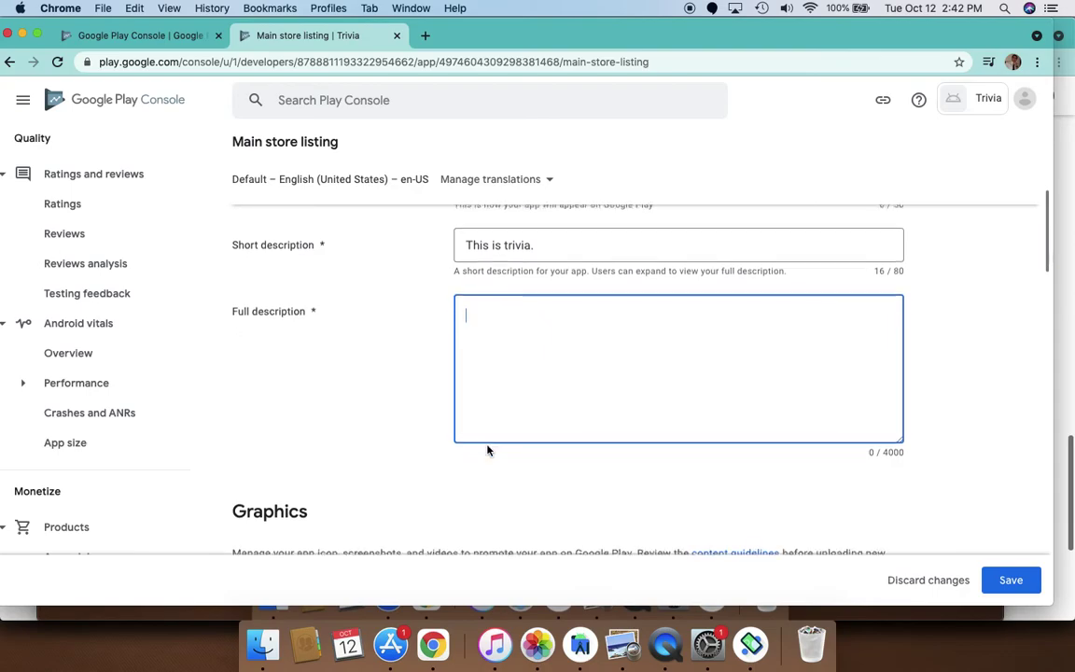
text(Full dessc)
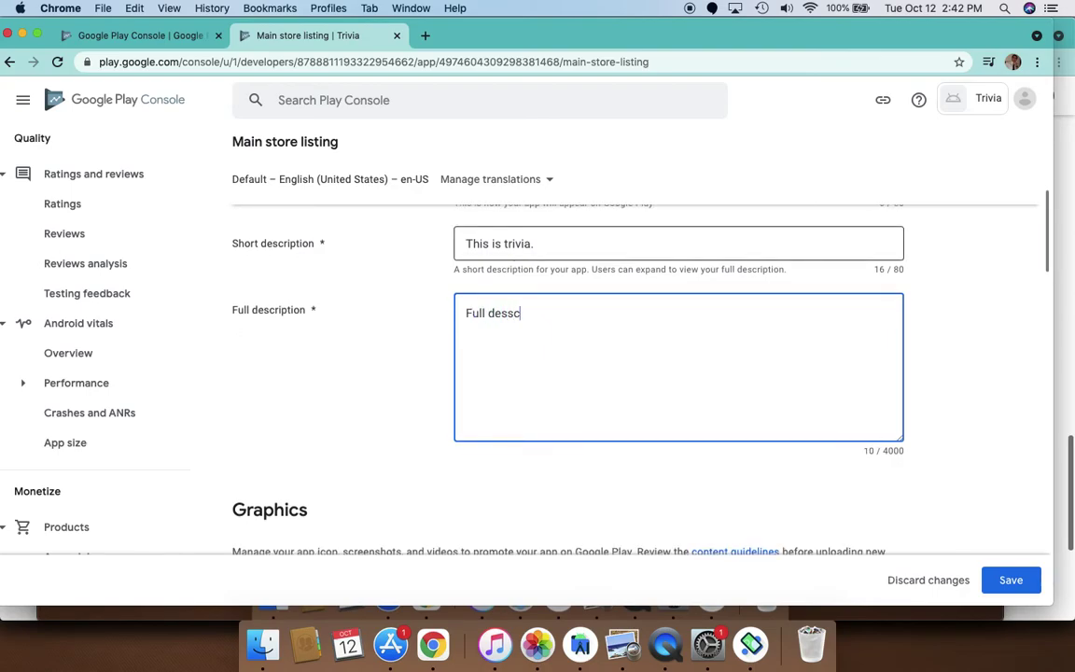
scroll(473, 290, down, 5)
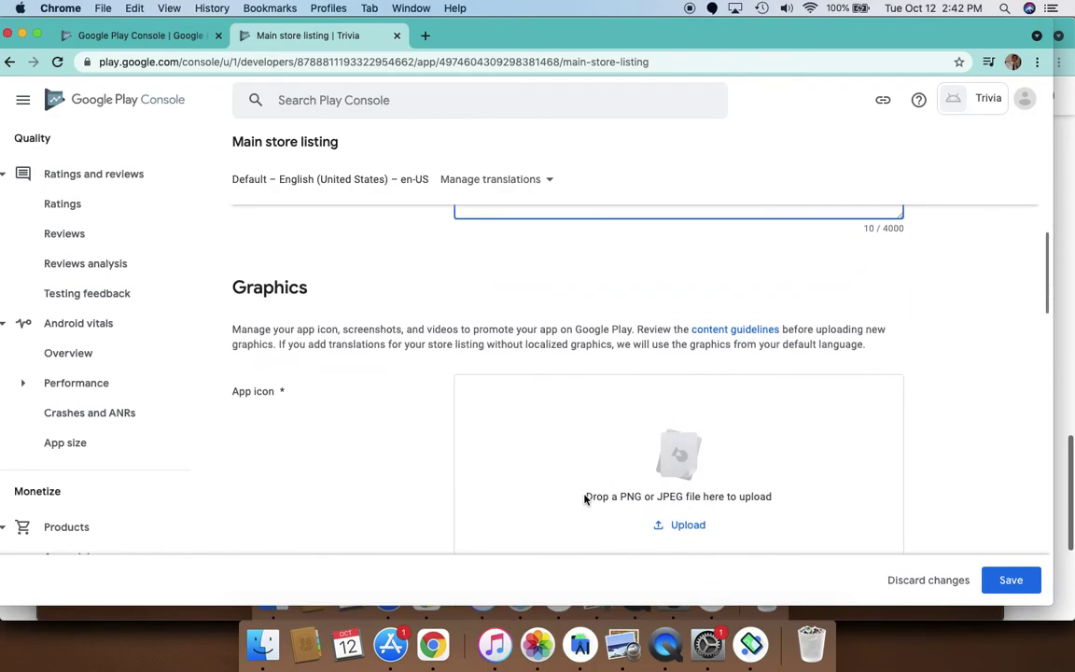
Scroll past Graphics, Phone and Tablet sections and try saving; it fails without tablet screenshots
scroll(585, 500, down, 2)
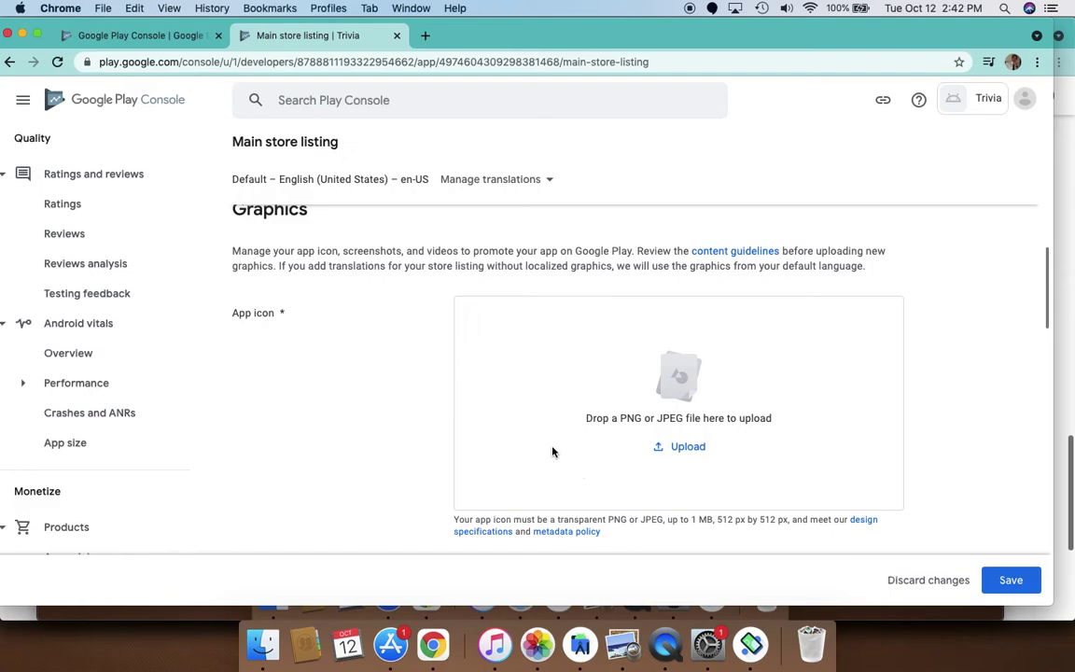
scroll(669, 468, down, 3)
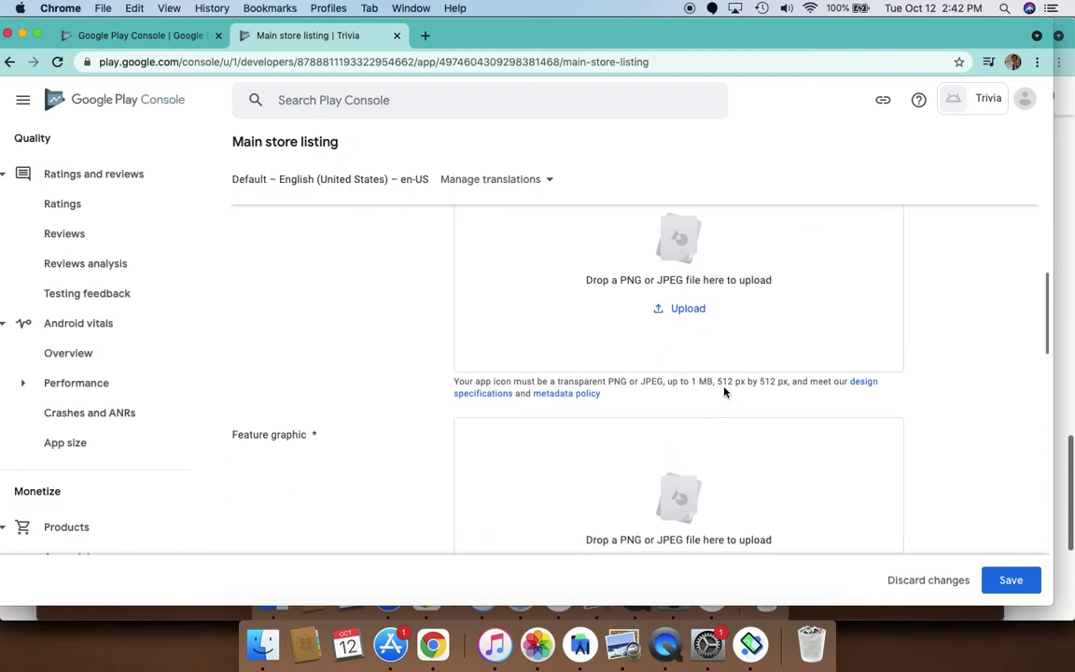
drag(720, 382, 777, 379)
scroll(638, 458, down, 5)
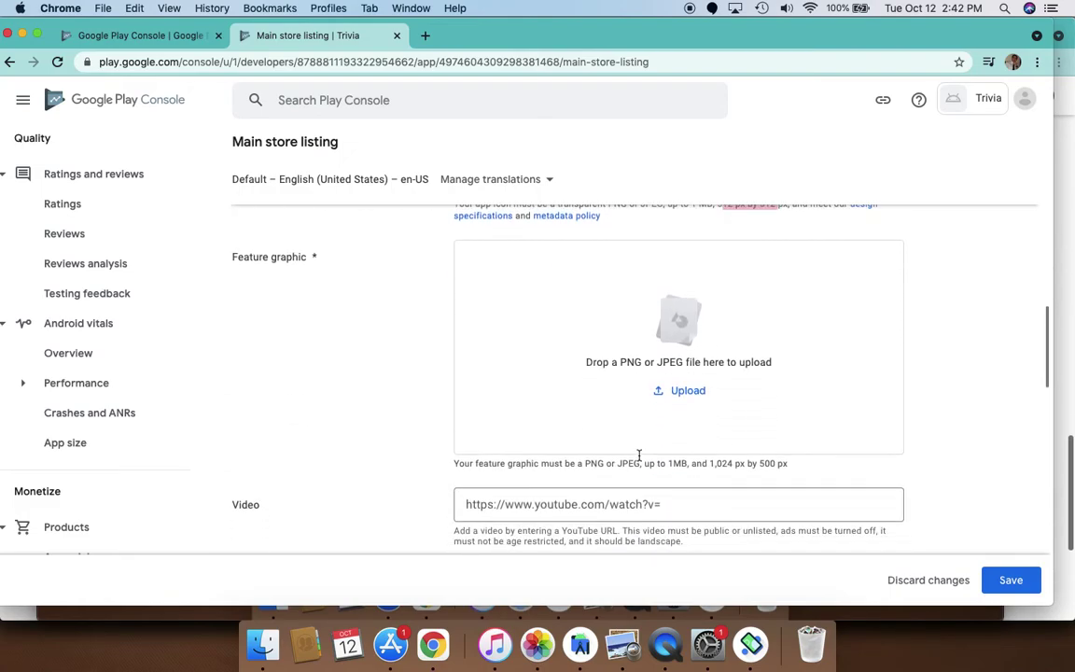
scroll(367, 497, down, 4)
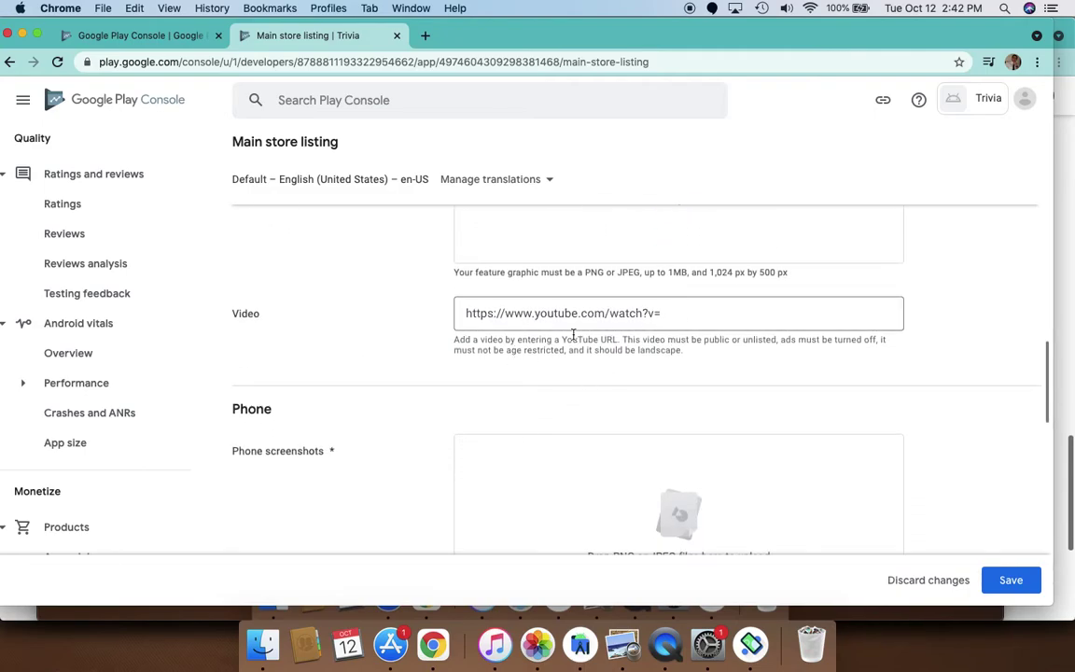
scroll(475, 432, down, 4)
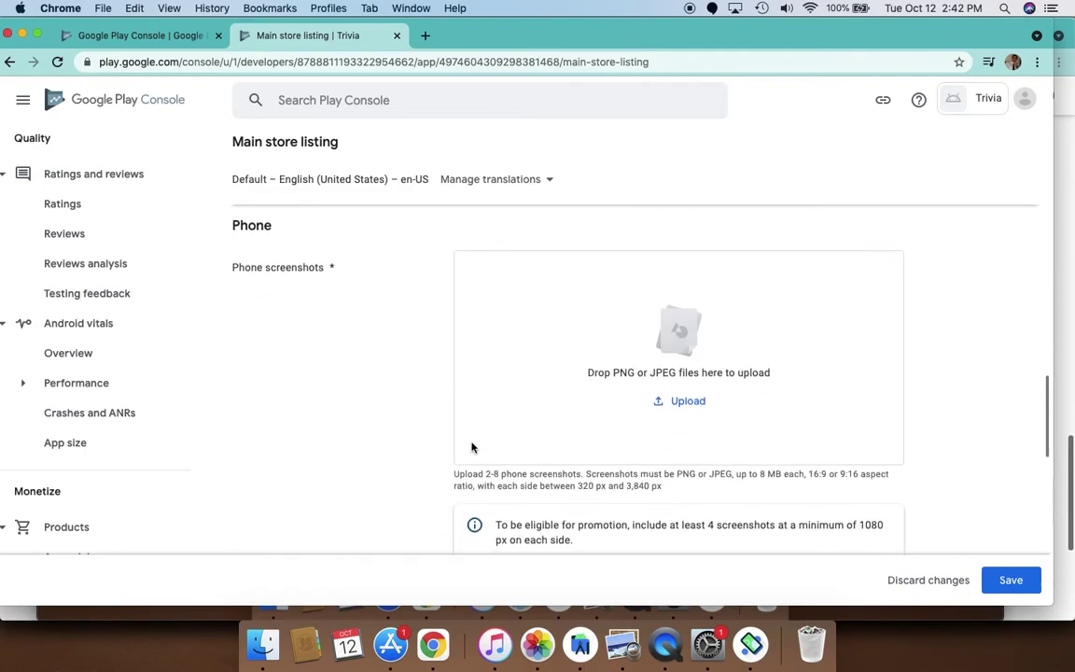
scroll(557, 385, down, 6)
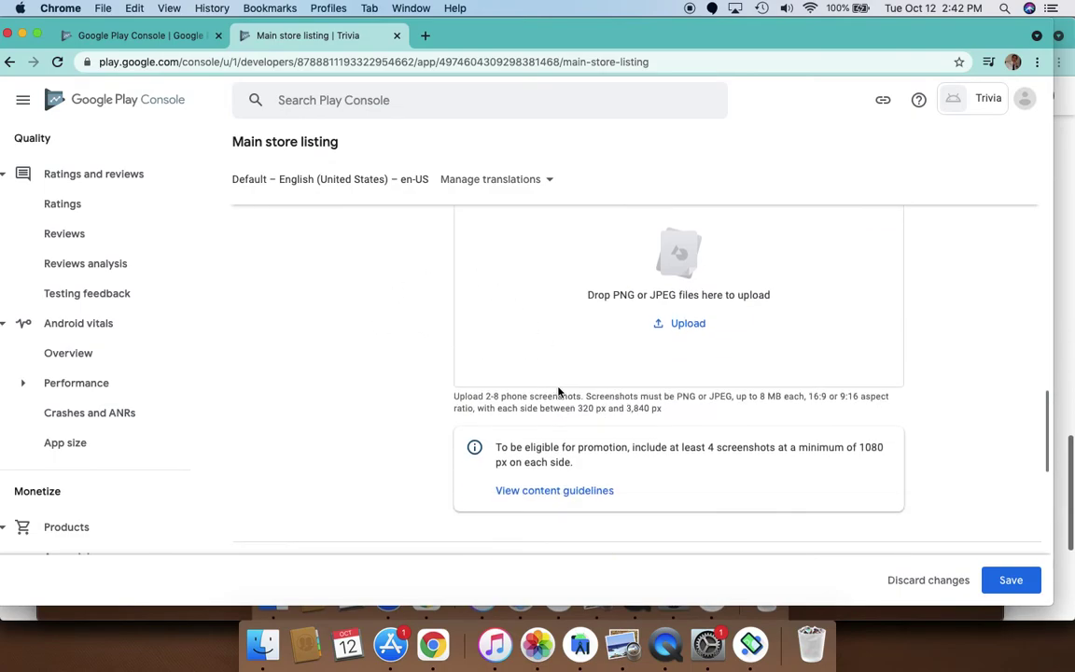
scroll(558, 389, up, 3)
scroll(558, 388, up, 4)
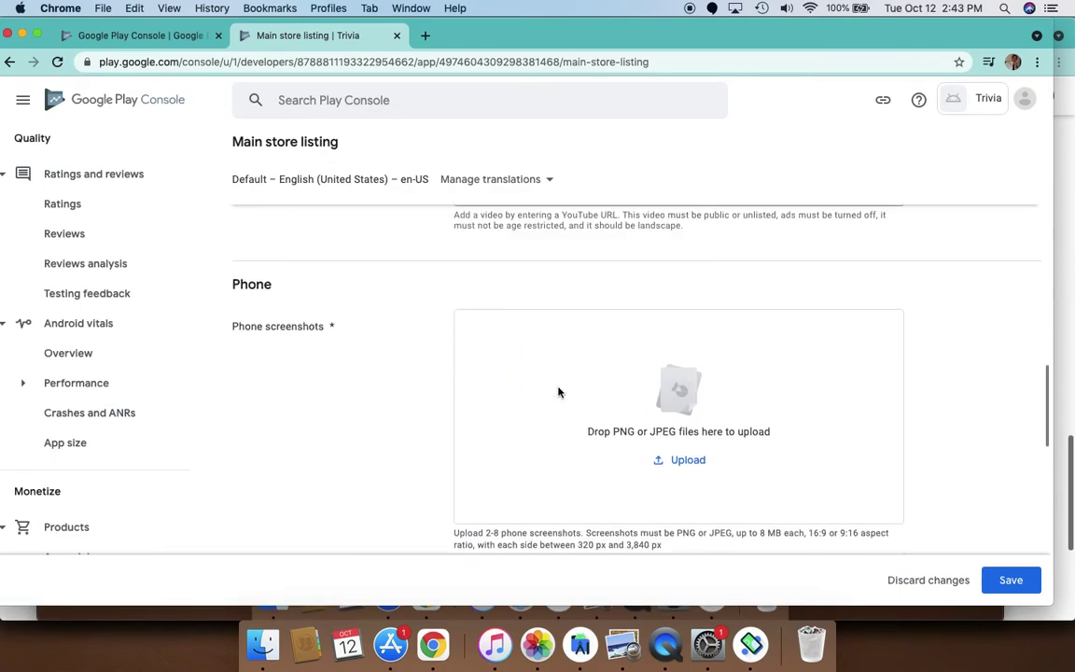
scroll(559, 391, down, 10)
scroll(559, 391, down, 7)
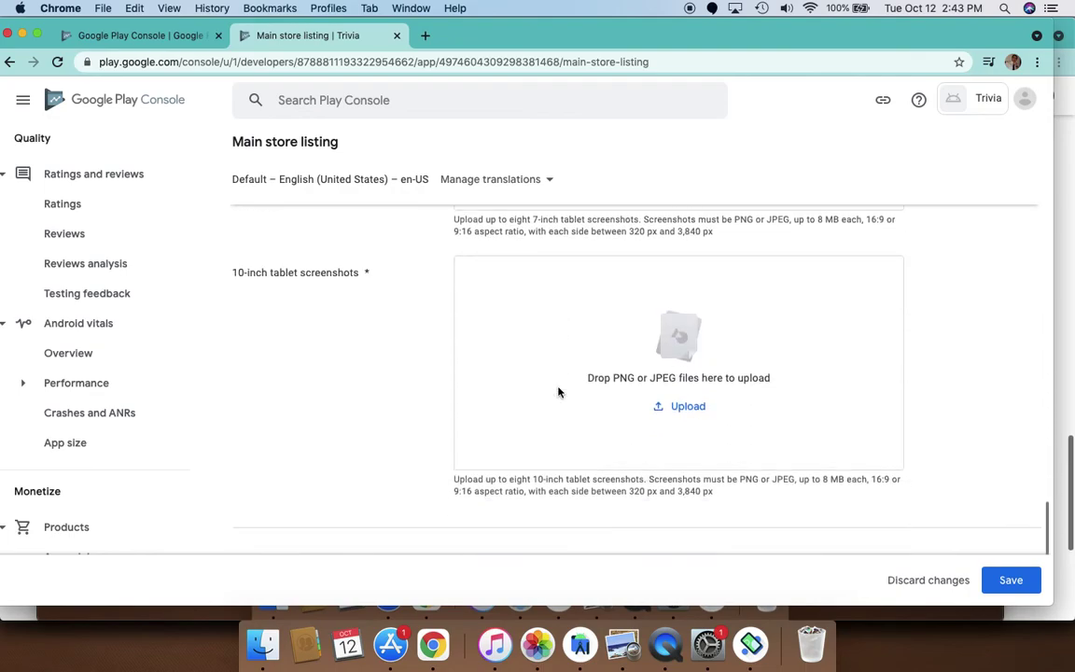
click(1006, 584)
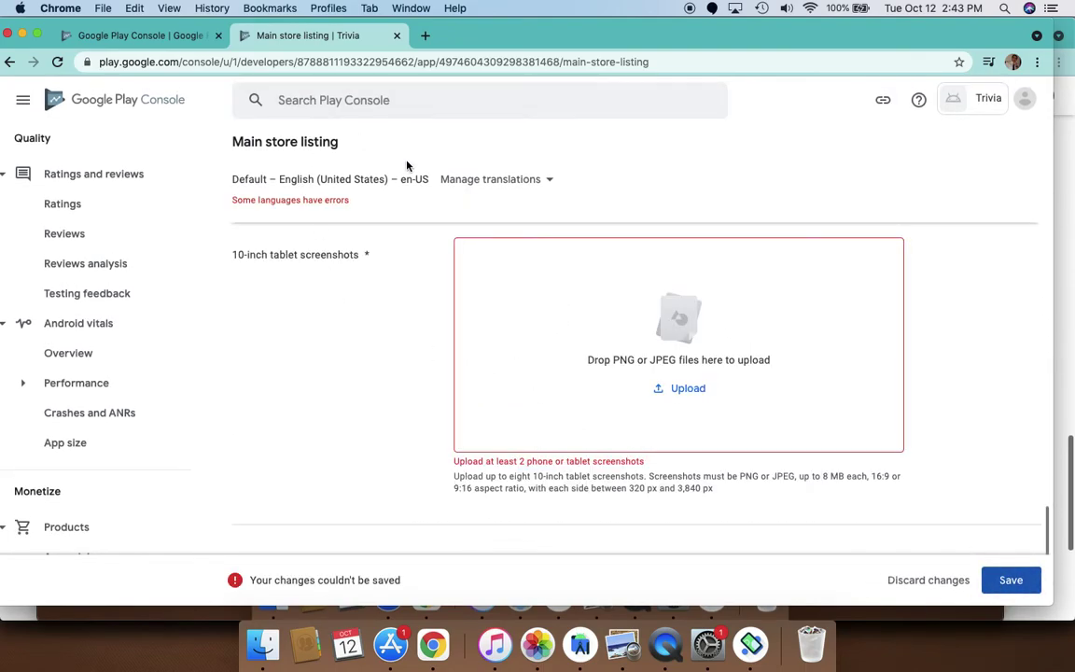
Discard the unsaved Trivia listing changes and switch to the Favorite Places dashboard
click(153, 97)
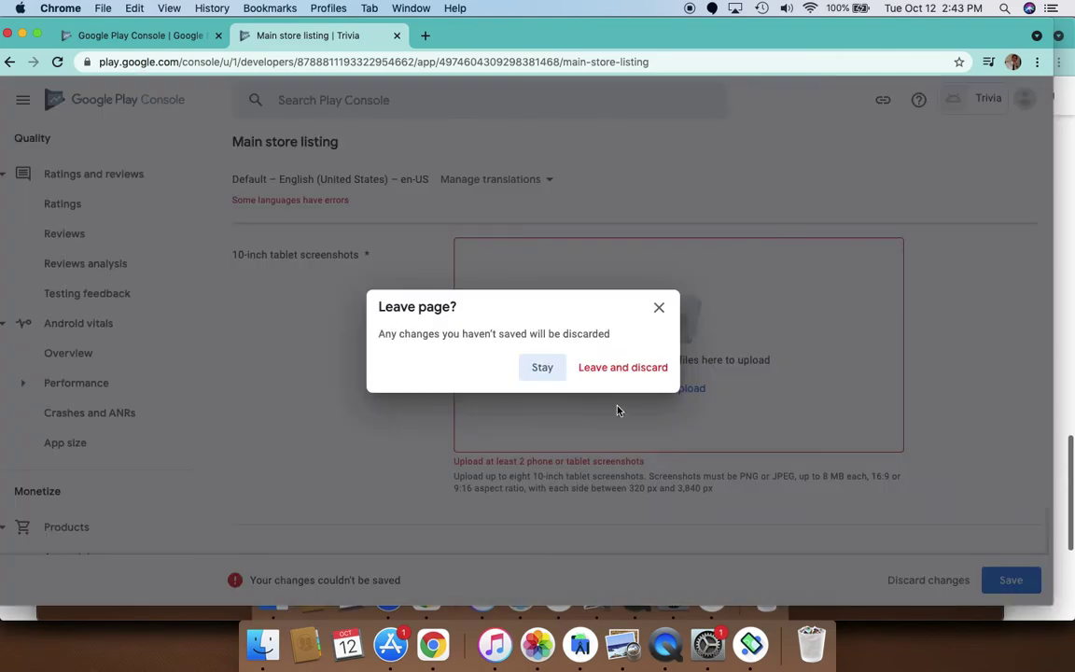
click(628, 366)
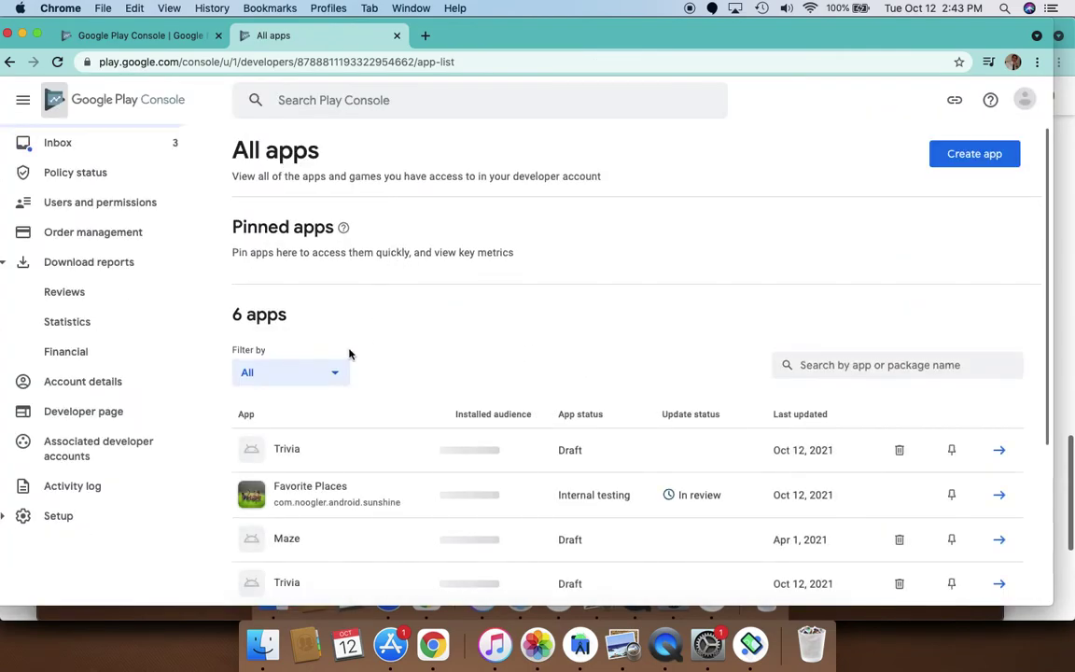
click(356, 498)
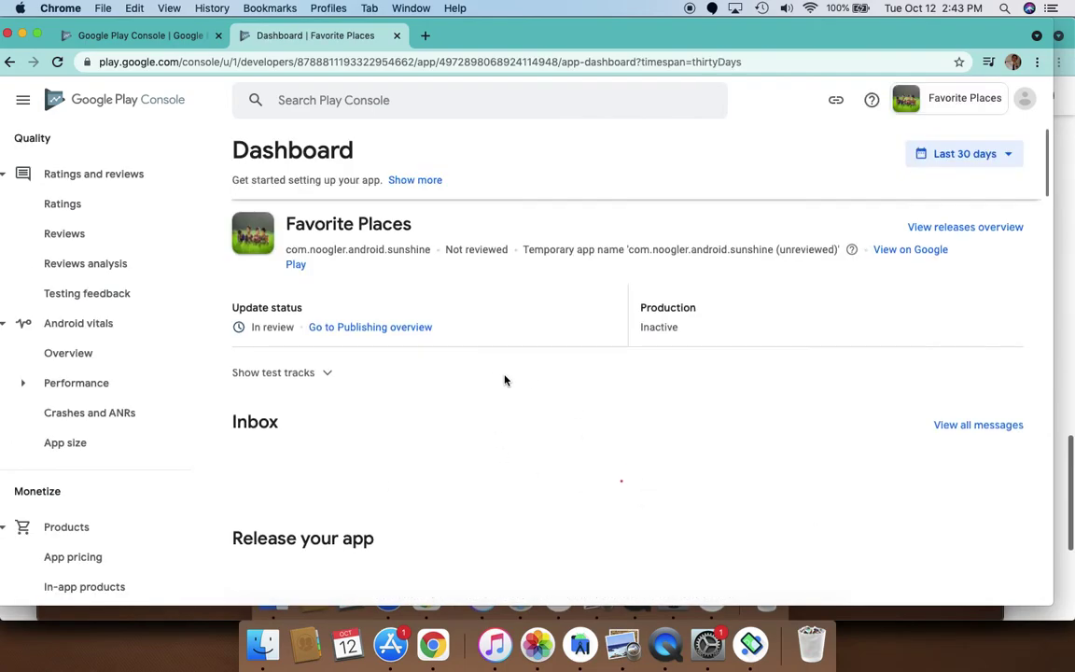
Under Release your app, expand the Publish your app on Google Play task list
scroll(504, 380, down, 5)
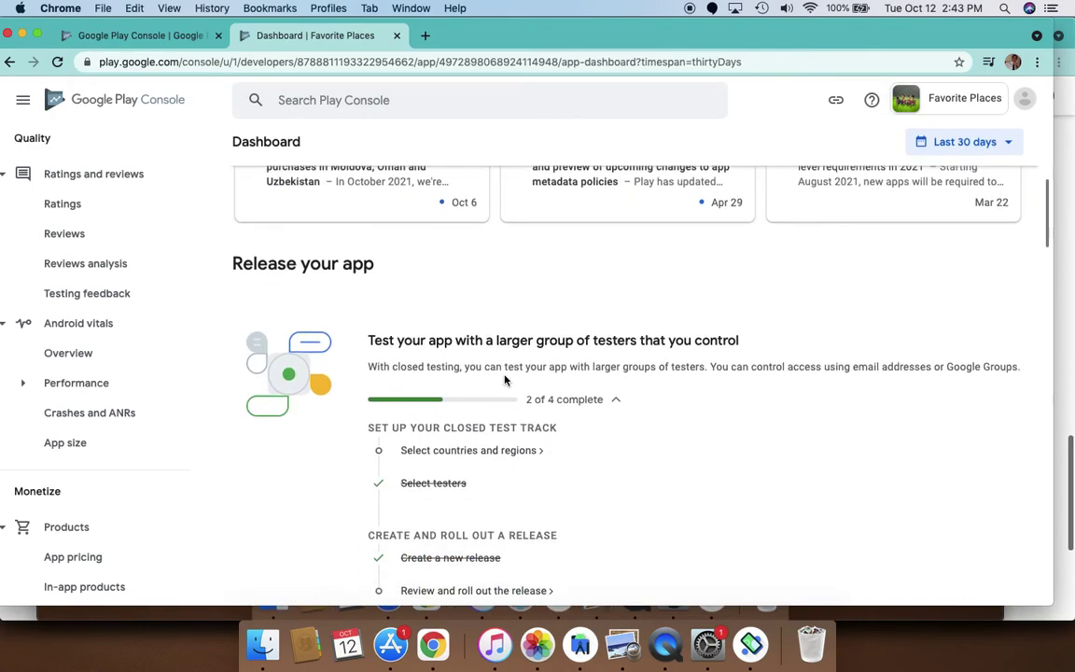
scroll(504, 380, down, 5)
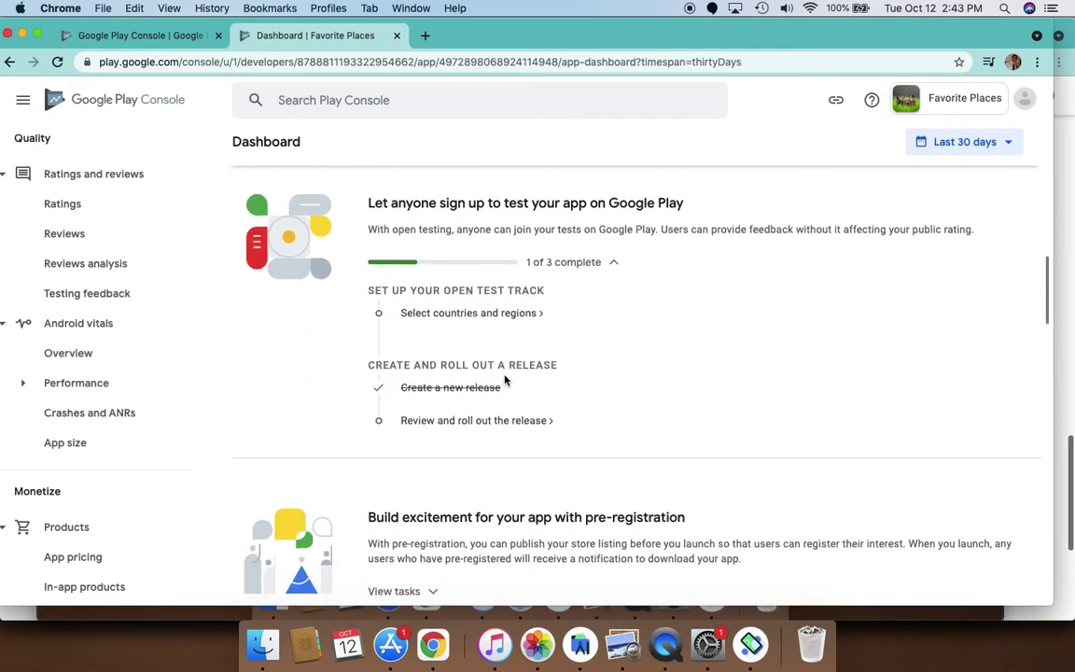
scroll(504, 380, down, 5)
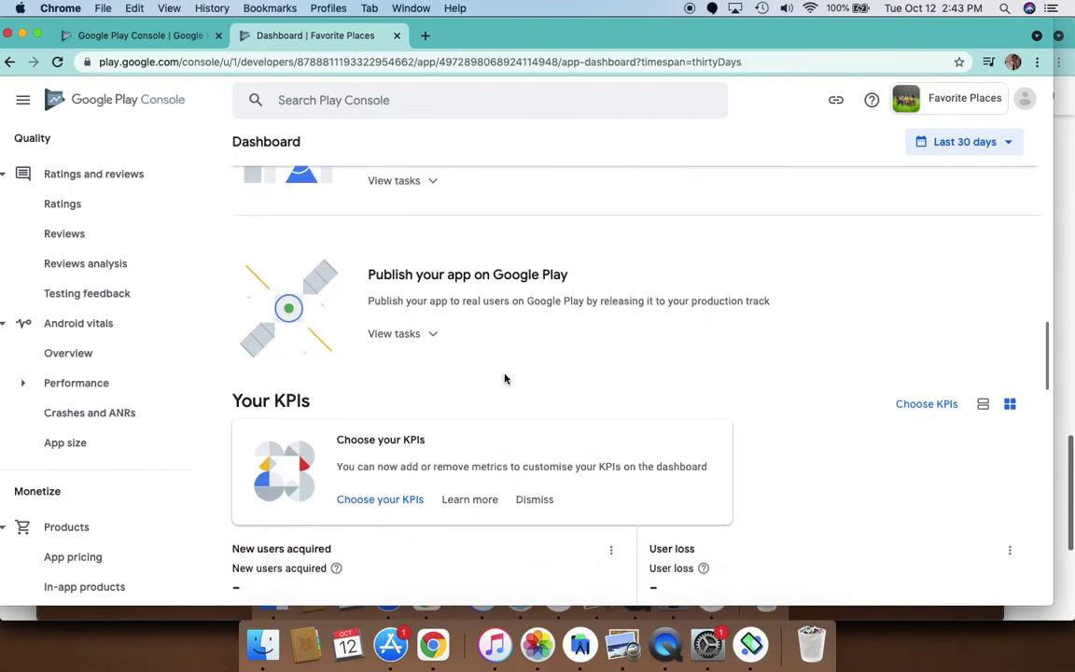
scroll(504, 378, down, 2)
scroll(504, 378, up, 3)
right_click(504, 375)
click(505, 303)
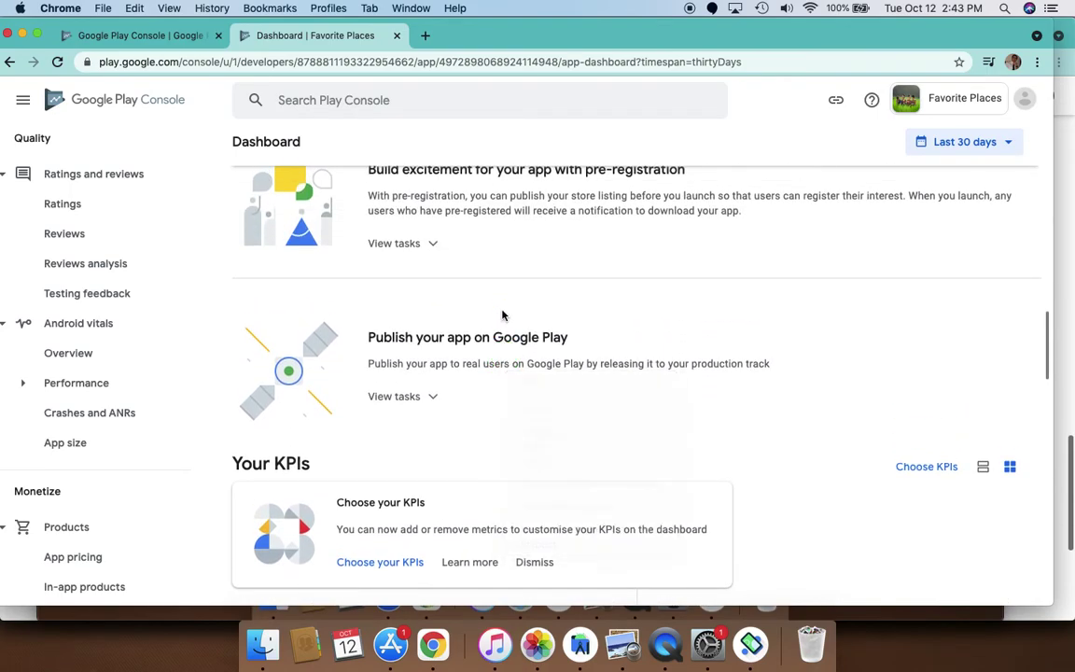
scroll(519, 334, up, 5)
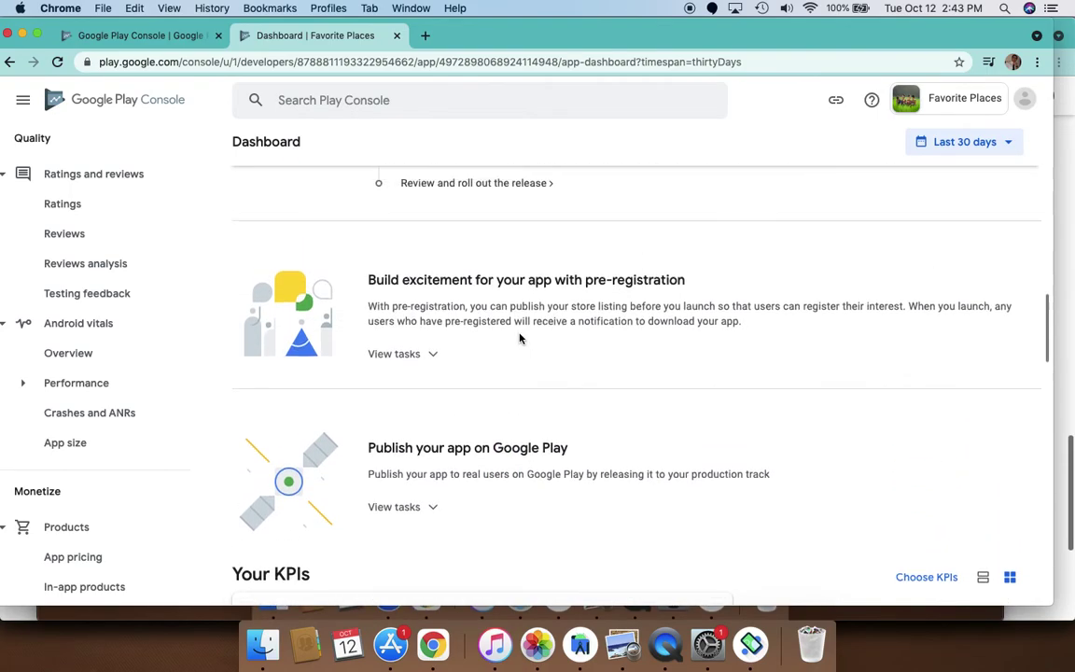
scroll(519, 334, up, 1)
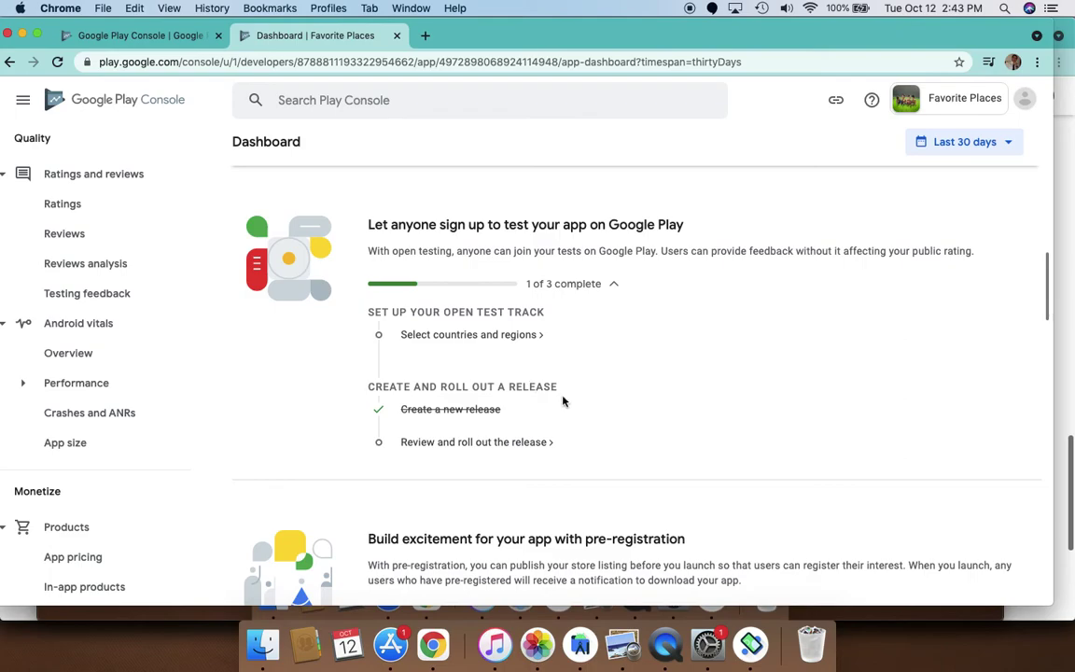
scroll(608, 431, down, 6)
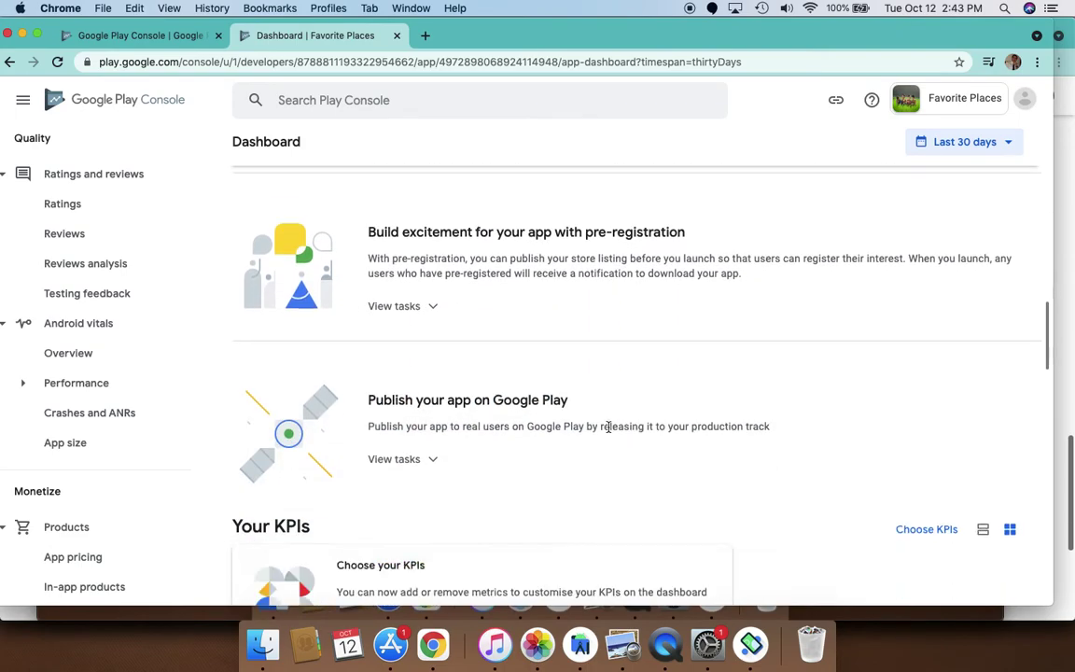
scroll(608, 432, down, 1)
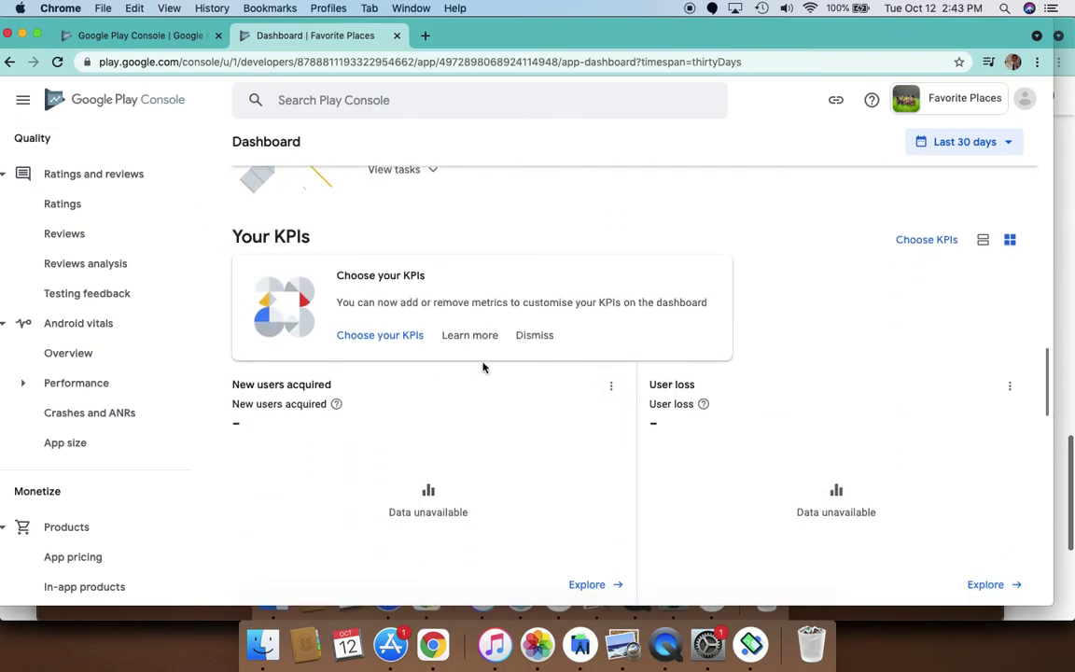
scroll(482, 380, up, 6)
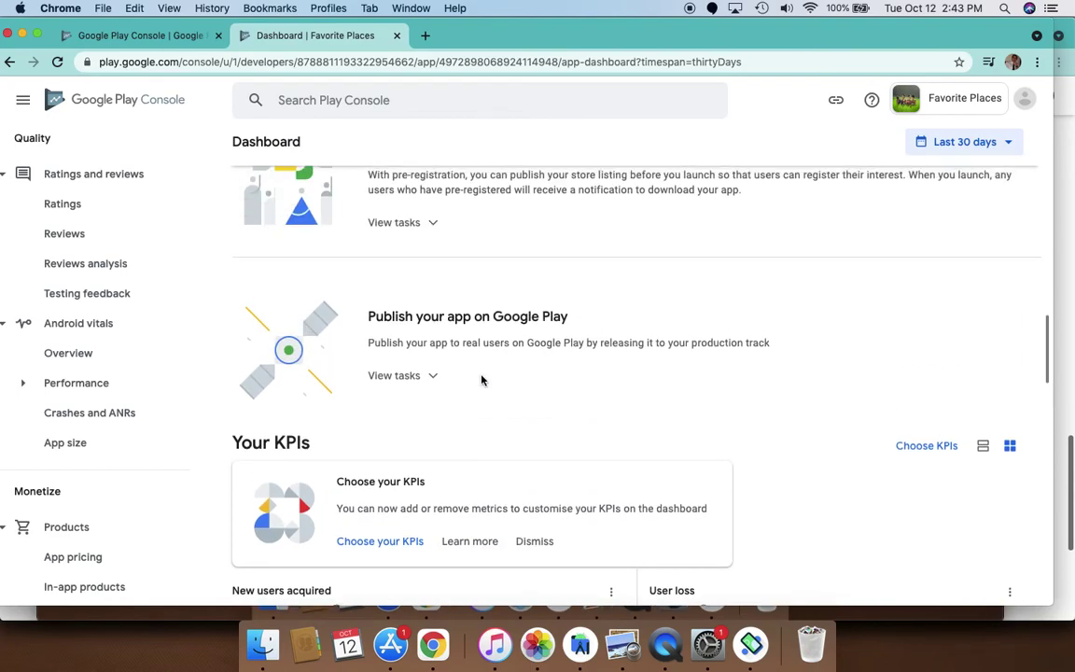
click(409, 468)
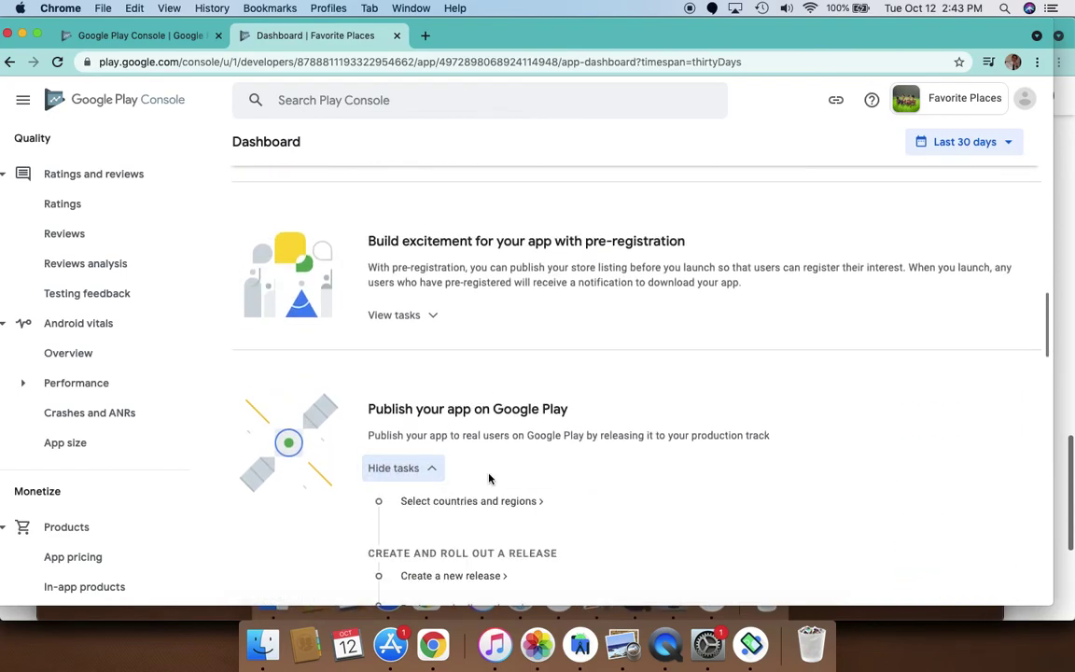
scroll(439, 424, down, 5)
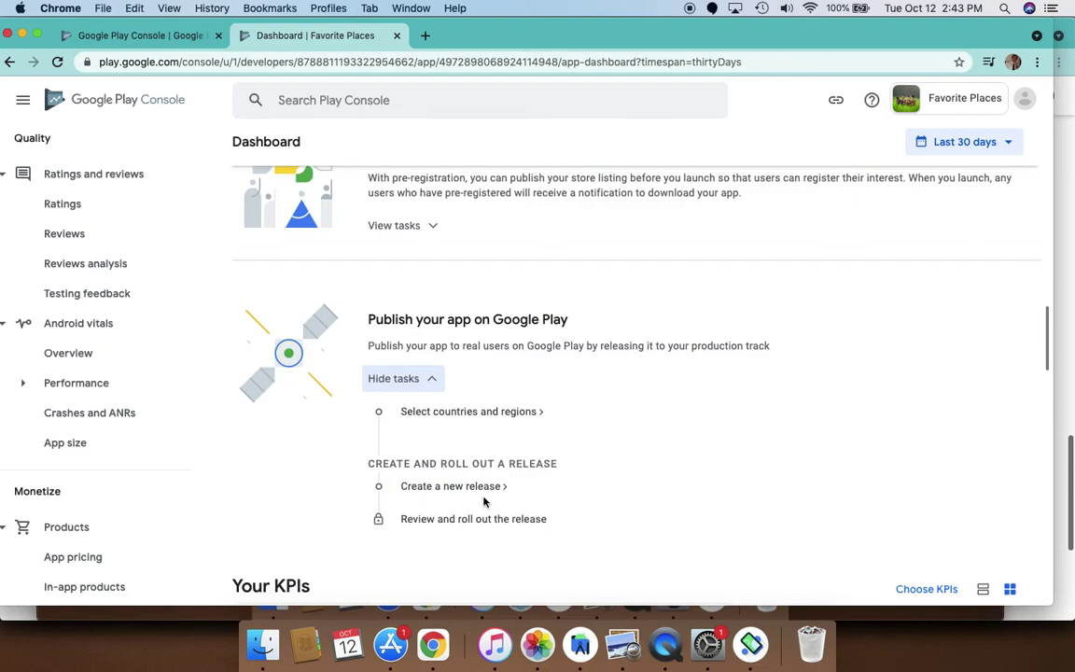
From Select countries and regions, create a new Favorite Places production release and review its form
click(492, 419)
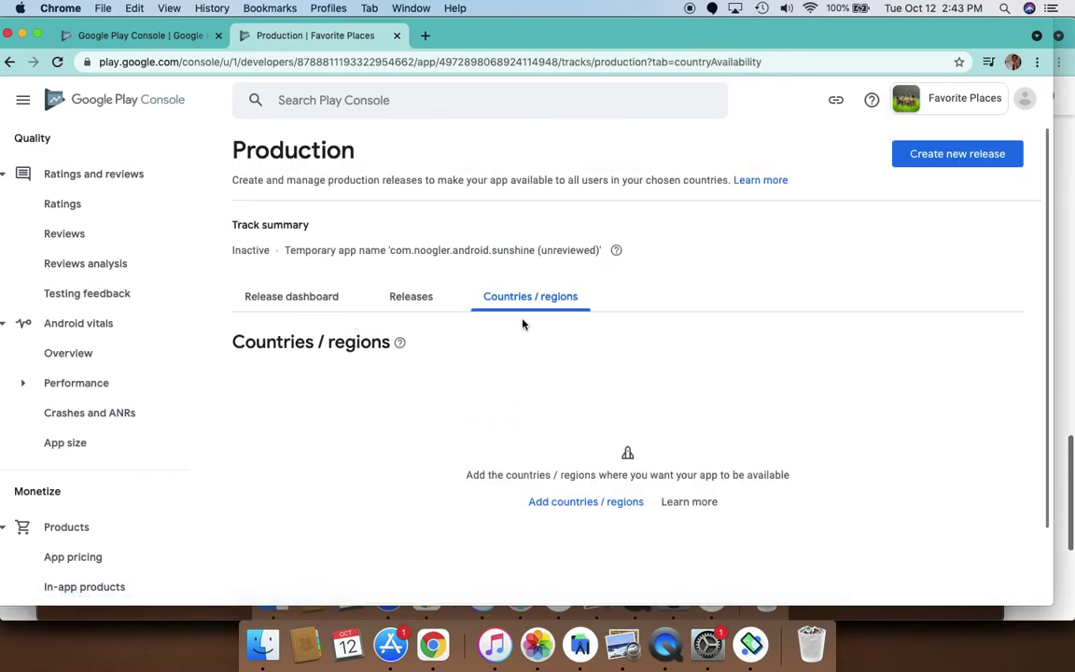
click(971, 156)
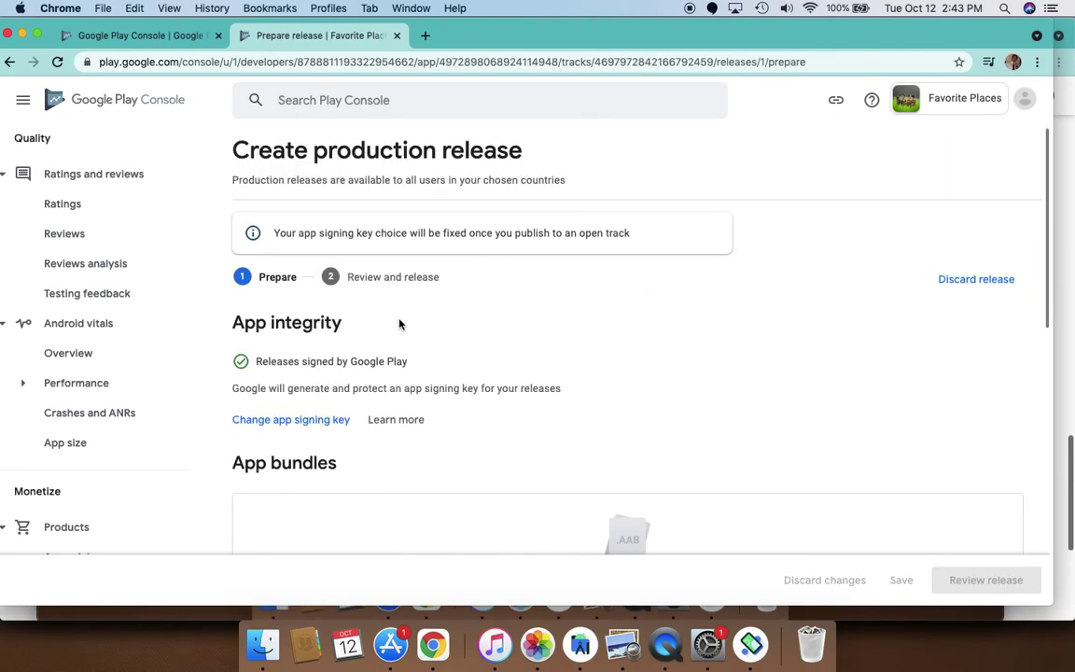
scroll(384, 433, down, 5)
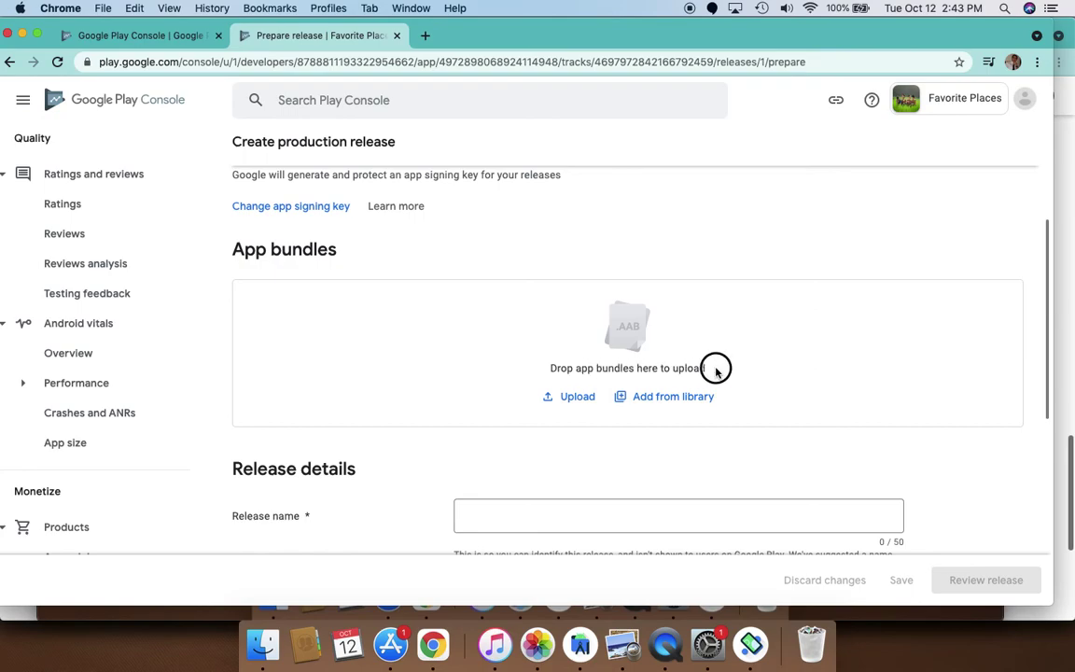
scroll(329, 420, down, 2)
scroll(328, 420, down, 1)
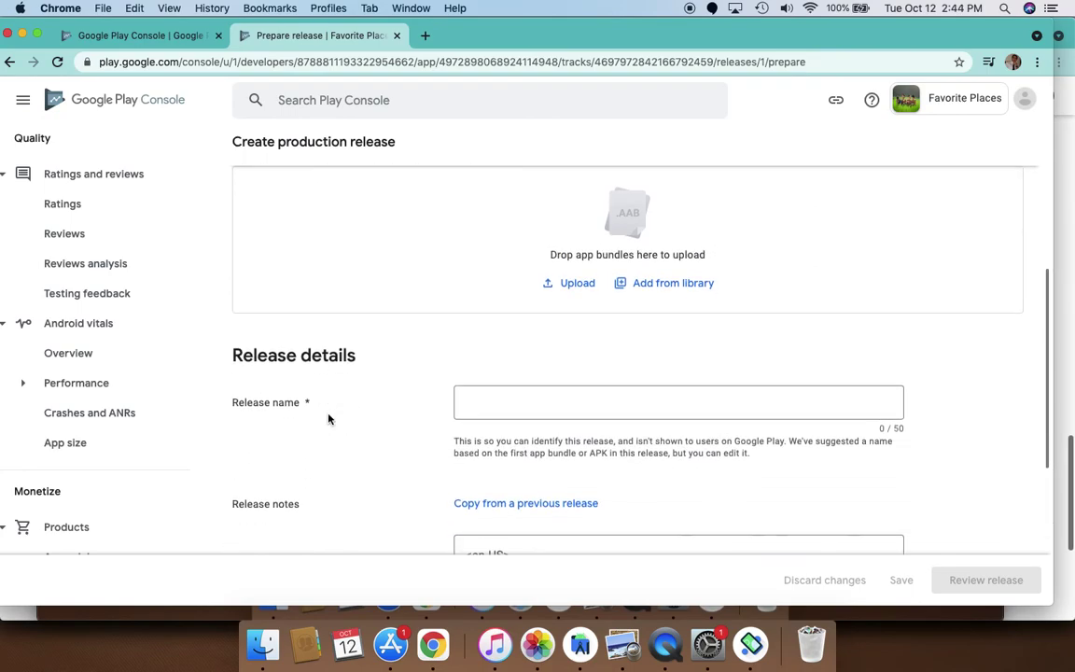
scroll(329, 420, down, 2)
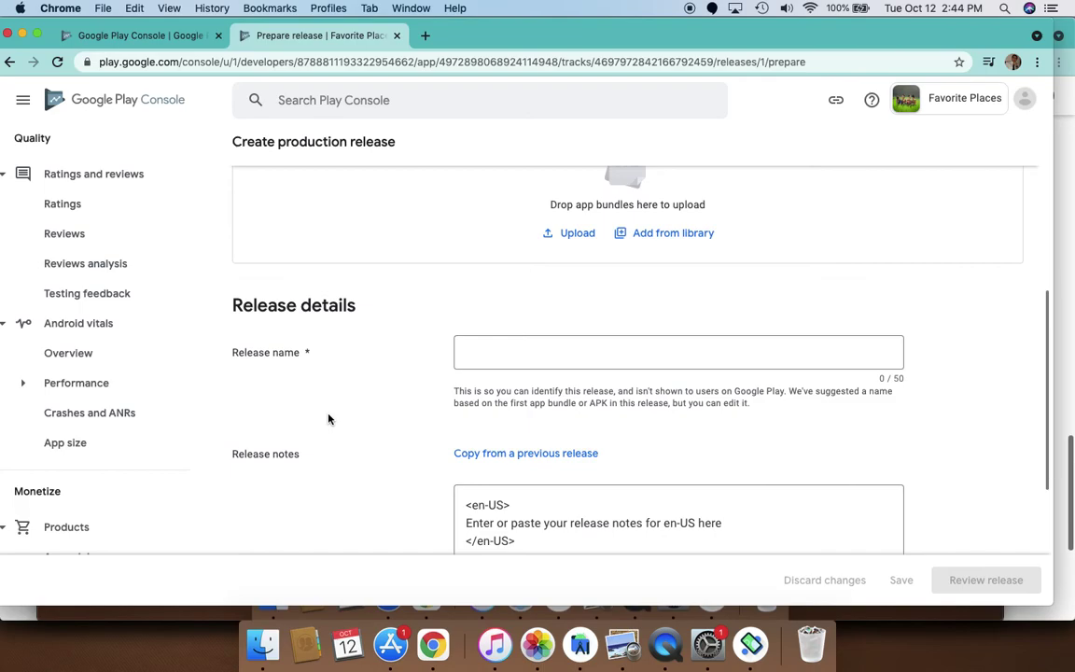
scroll(364, 343, up, 2)
scroll(365, 342, up, 2)
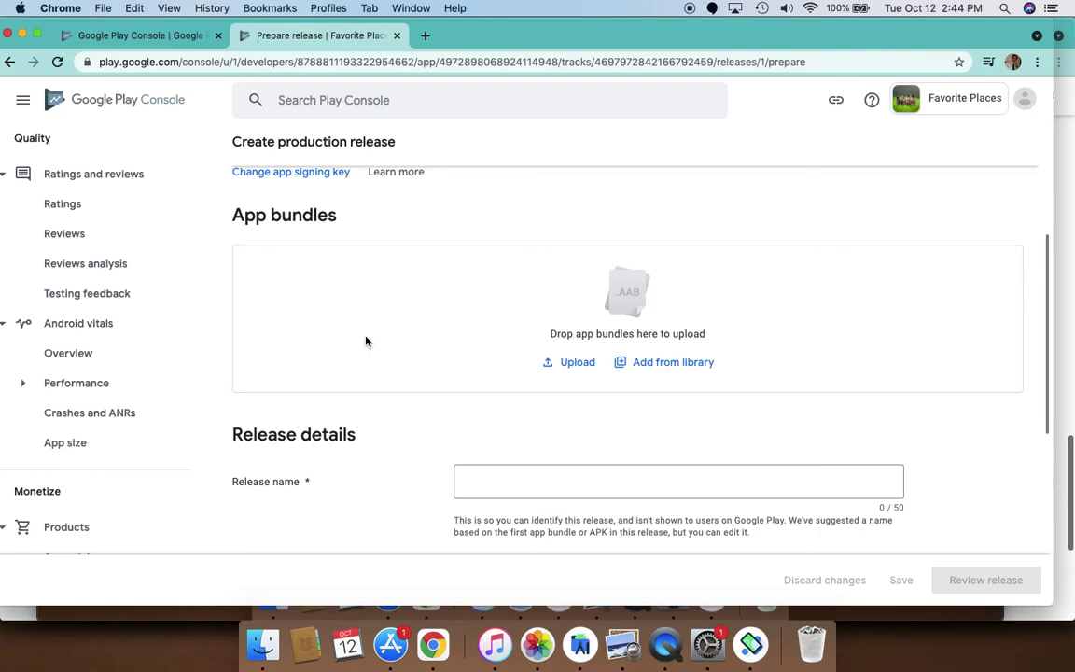
scroll(404, 312, up, 3)
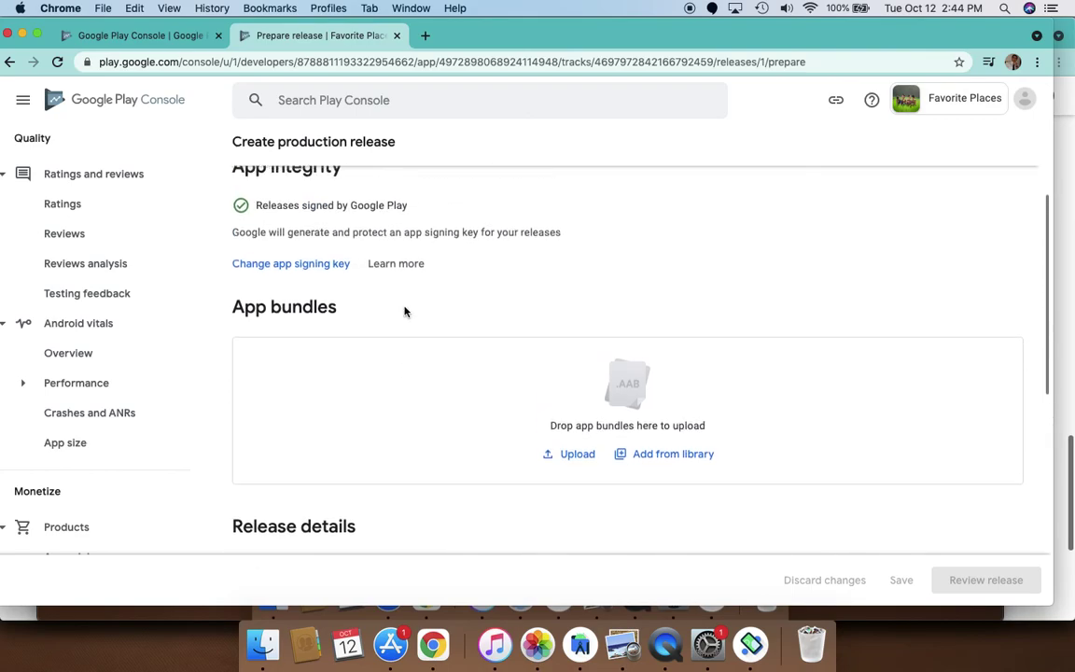
scroll(404, 311, up, 4)
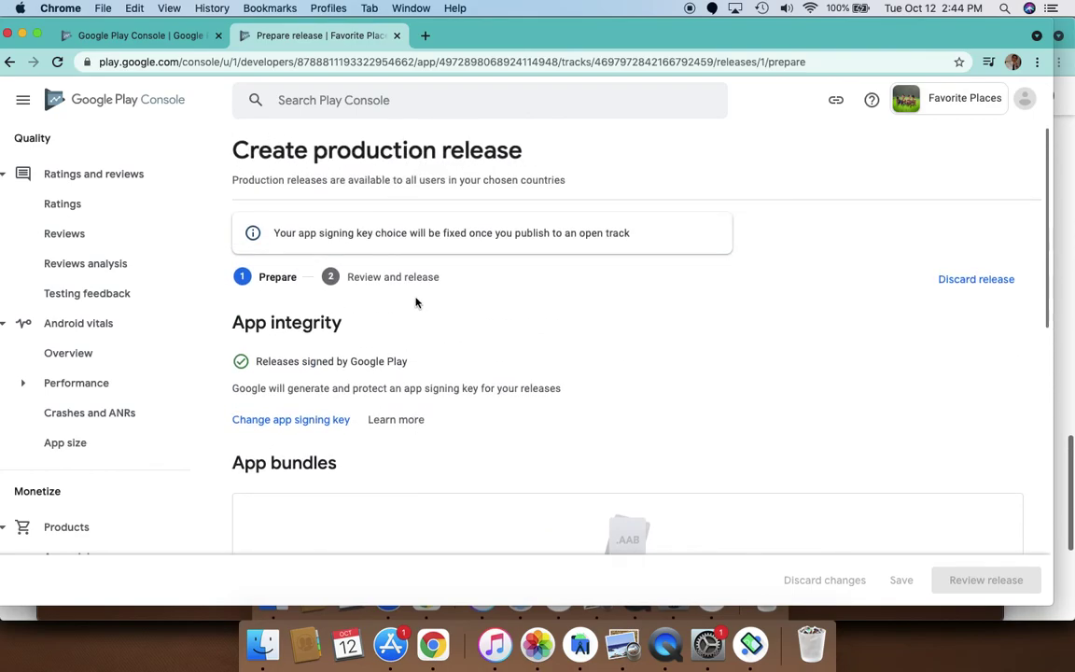
scroll(420, 336, down, 3)
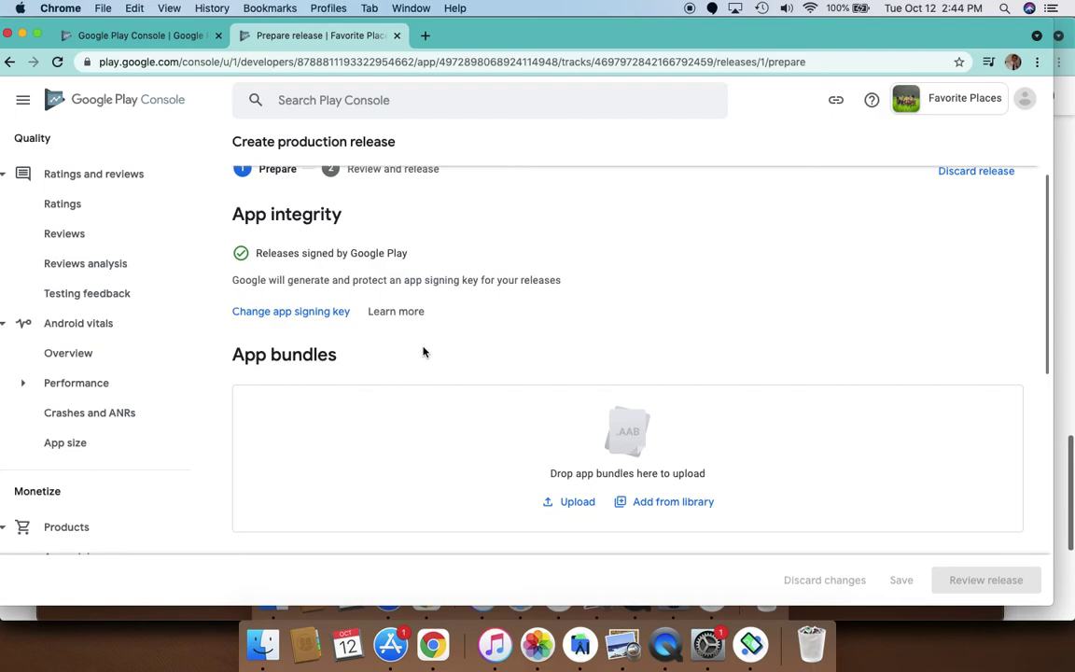
scroll(550, 293, down, 10)
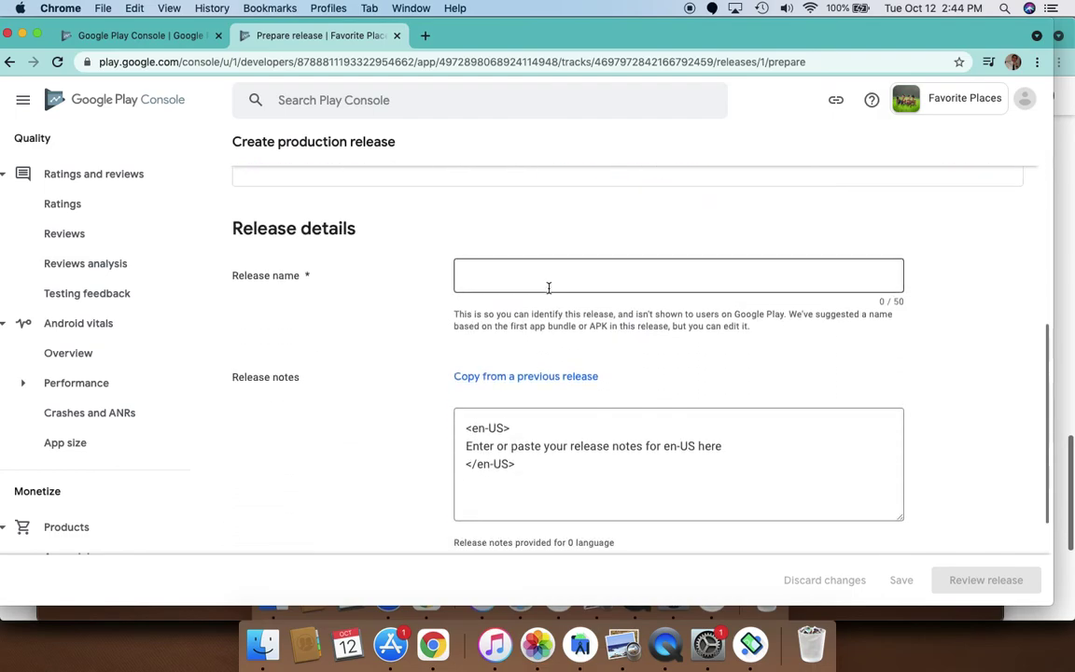
scroll(91, 367, down, 4)
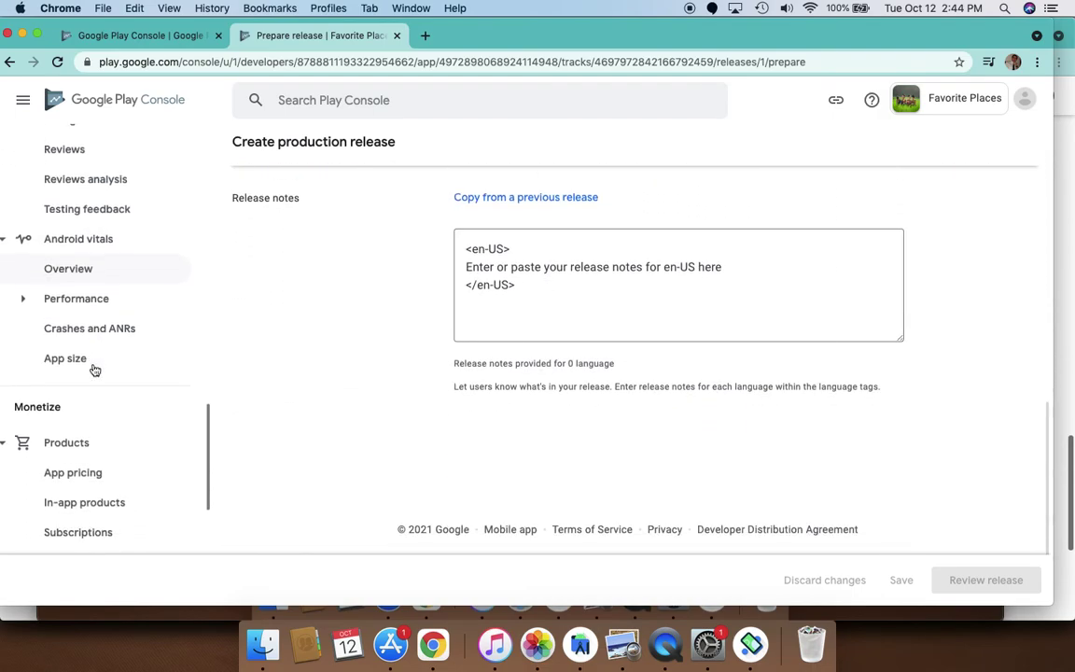
scroll(94, 369, down, 5)
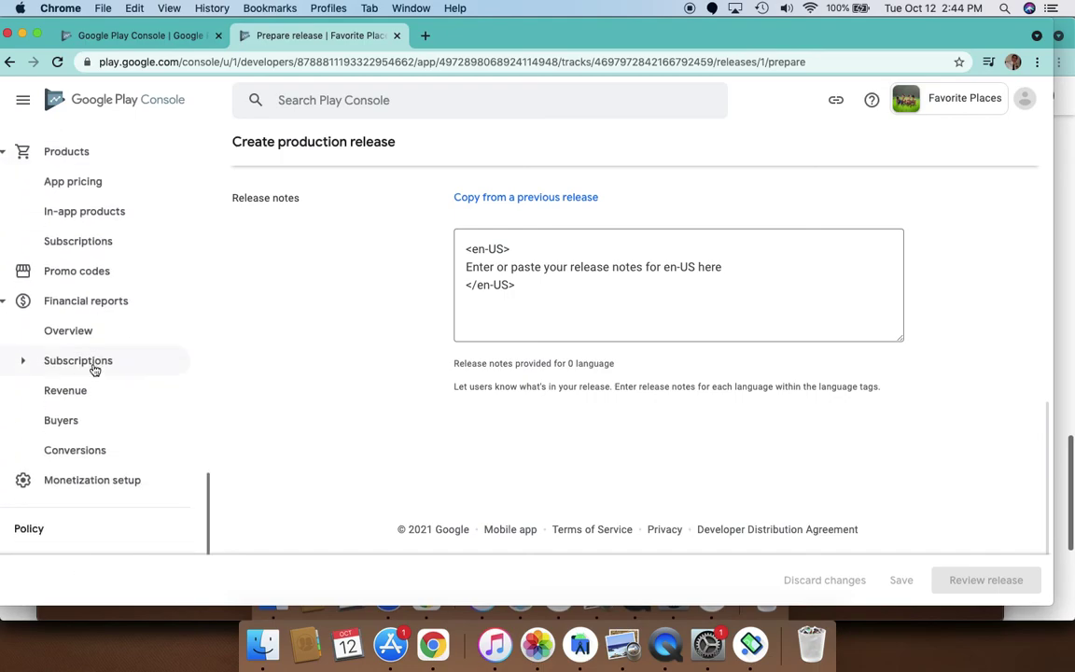
scroll(94, 370, down, 2)
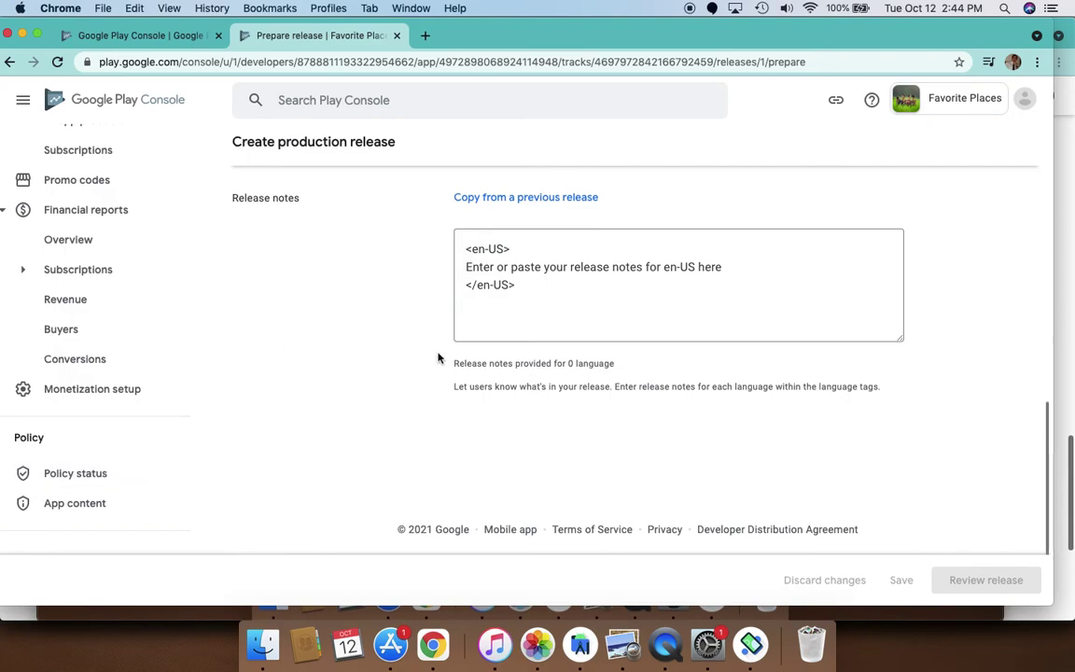
scroll(437, 356, up, 15)
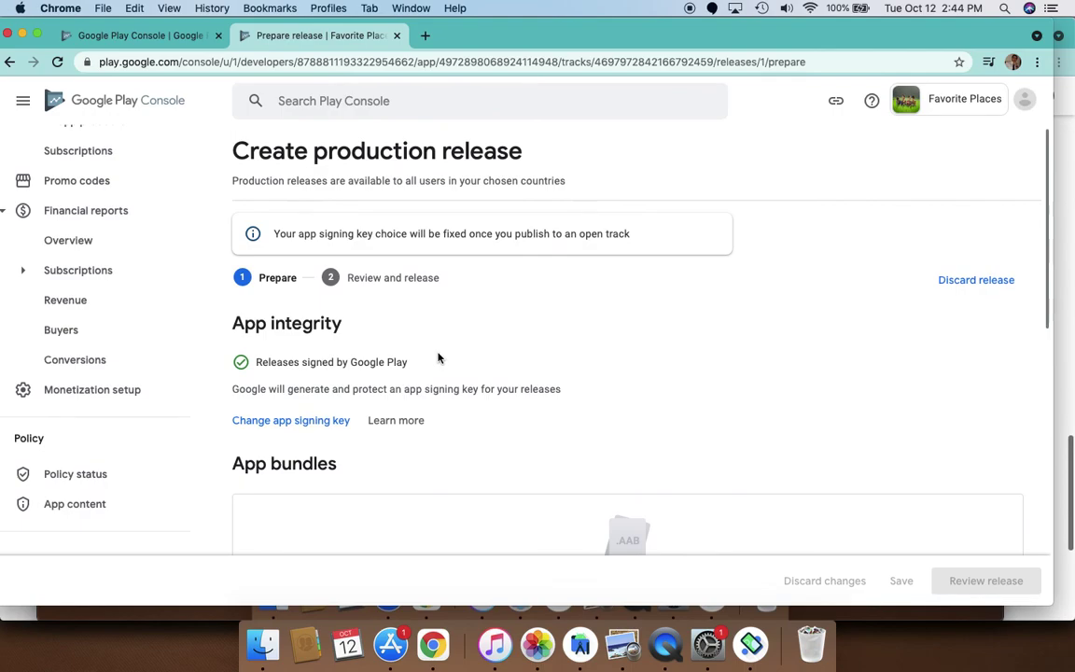